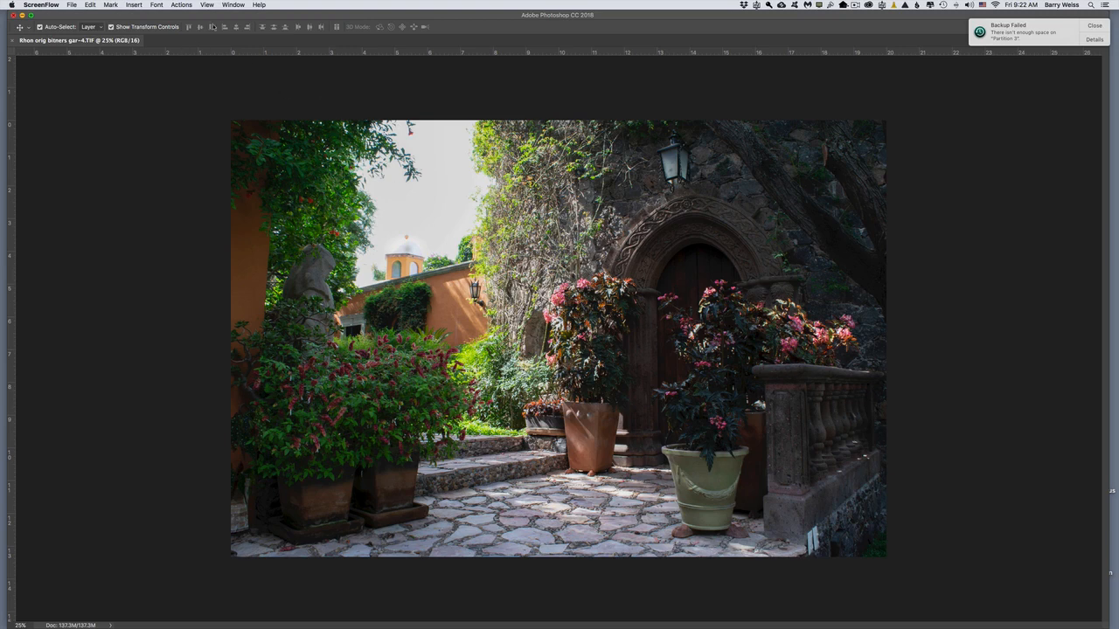
# Step: Show the Layers panel and arrange the Layers and History panels on either side of the photo
pyautogui.click(1022, 262)
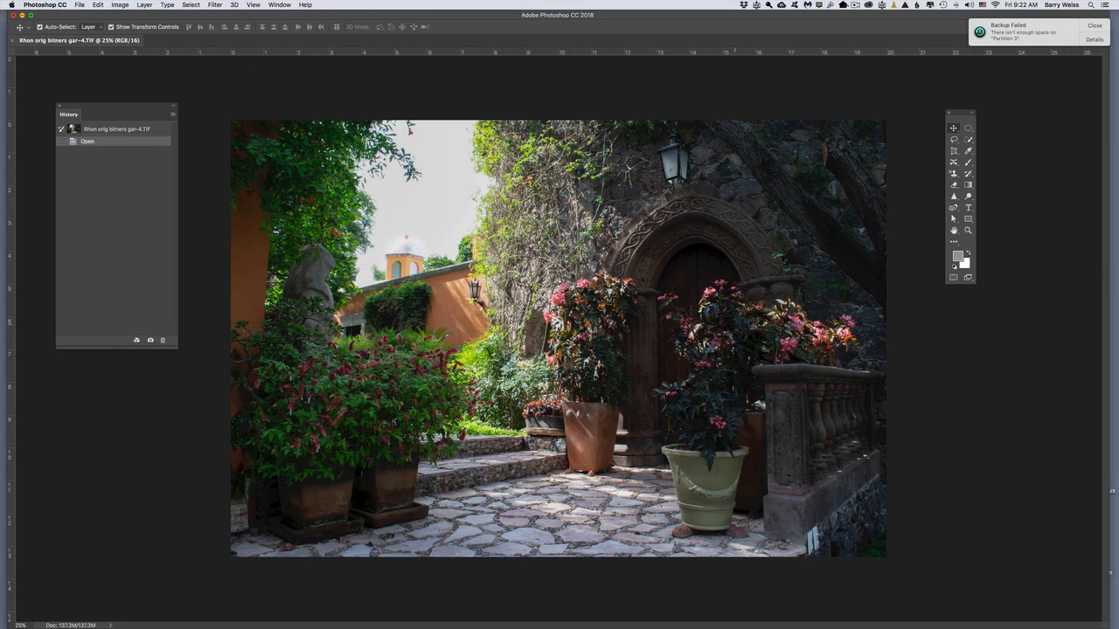
pyautogui.click(278, 5)
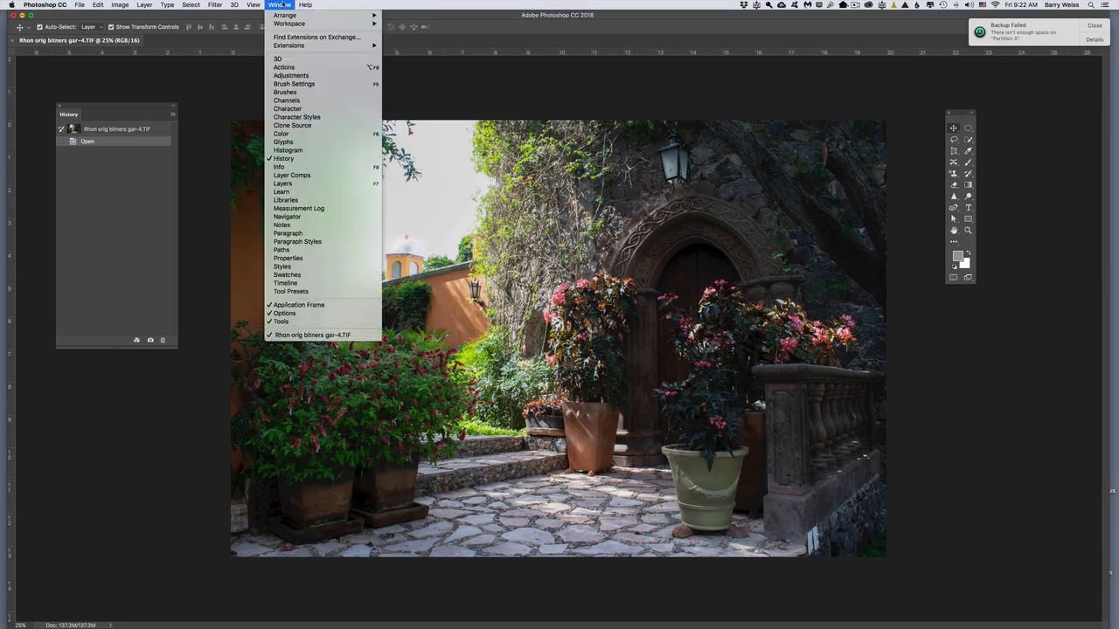
pyautogui.click(288, 184)
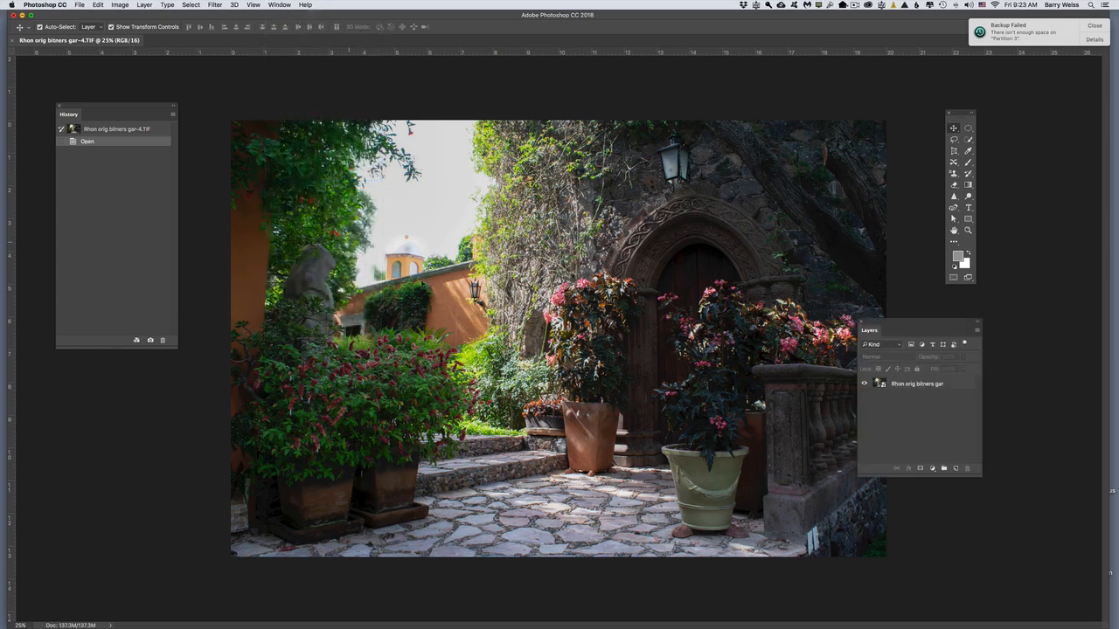
pyautogui.moveTo(942, 329); pyautogui.dragTo(995, 318)
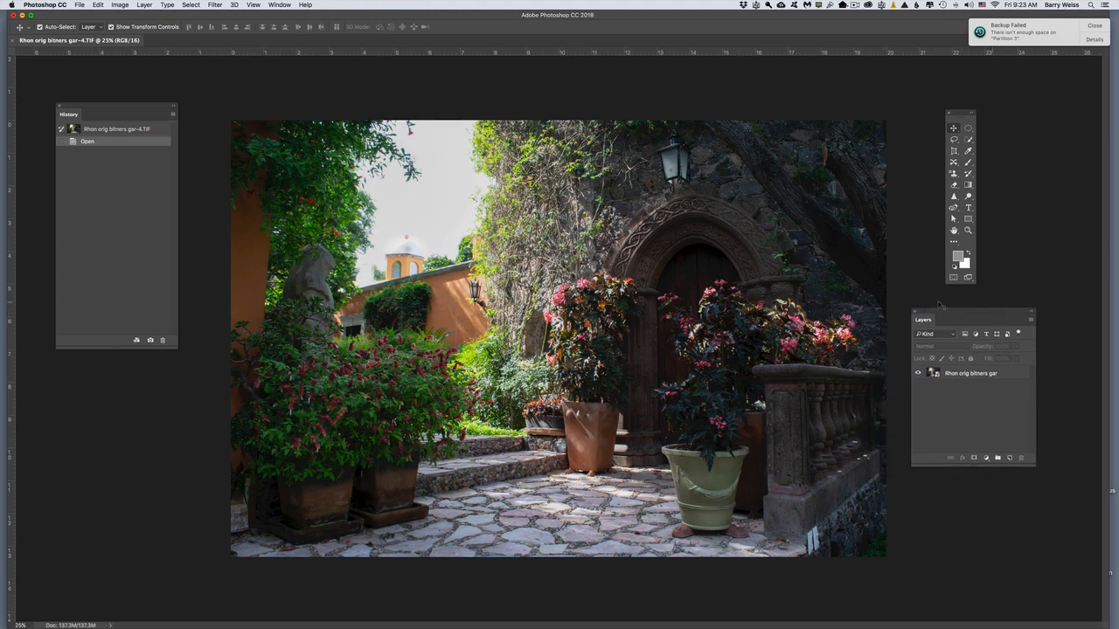
pyautogui.moveTo(123, 104); pyautogui.dragTo(138, 102)
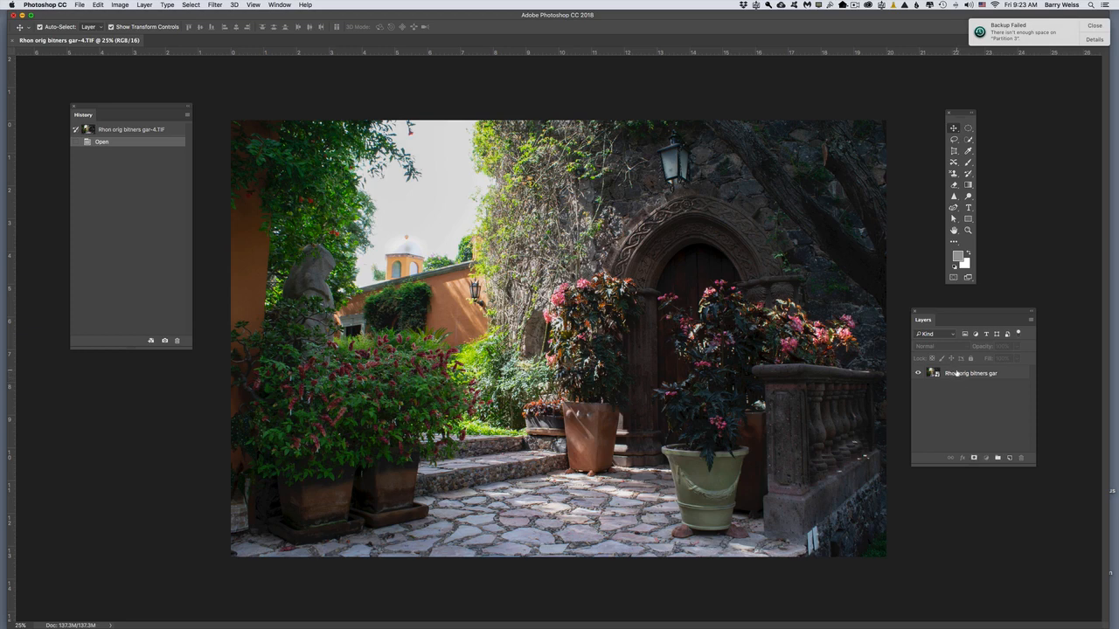
# Step: Select the photo's layer, check its visibility off and on, and duplicate it onto a new layer
pyautogui.click(958, 375)
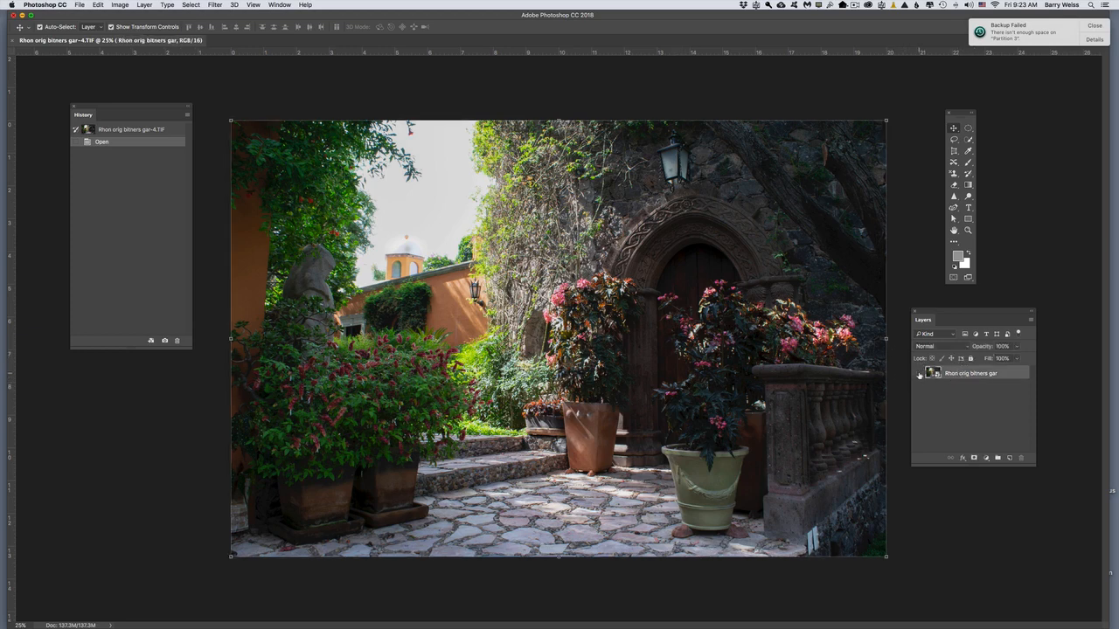
pyautogui.click(919, 375)
pyautogui.click(918, 375)
pyautogui.press('super+j')
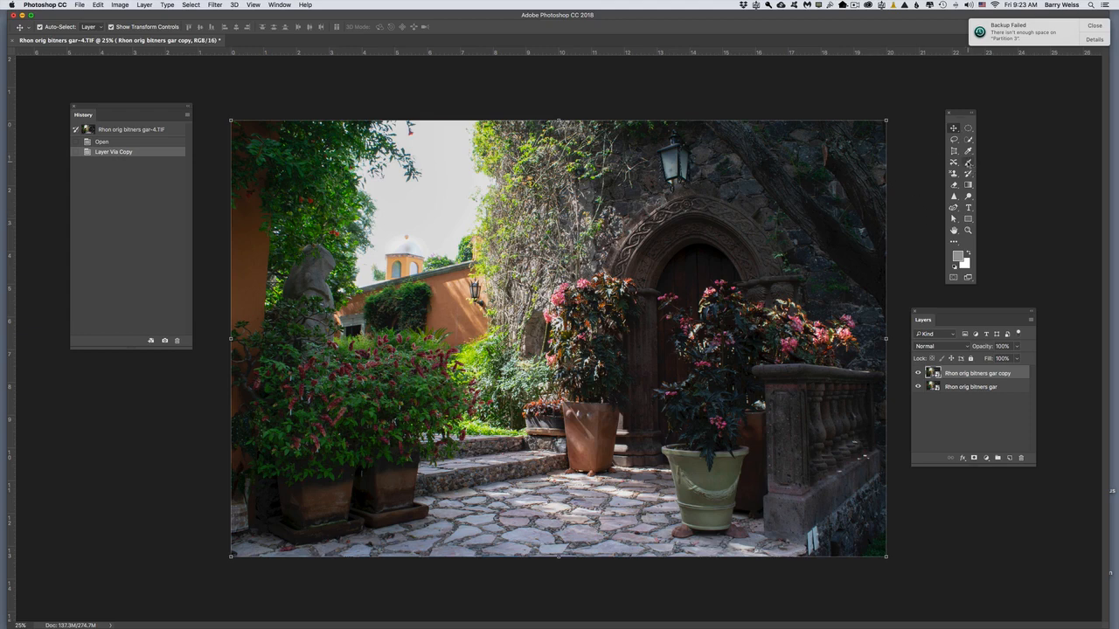
# Step: Open the duplicate layer in the Camera Raw Filter and dismiss the backup notification covering the histogram
pyautogui.click(968, 163)
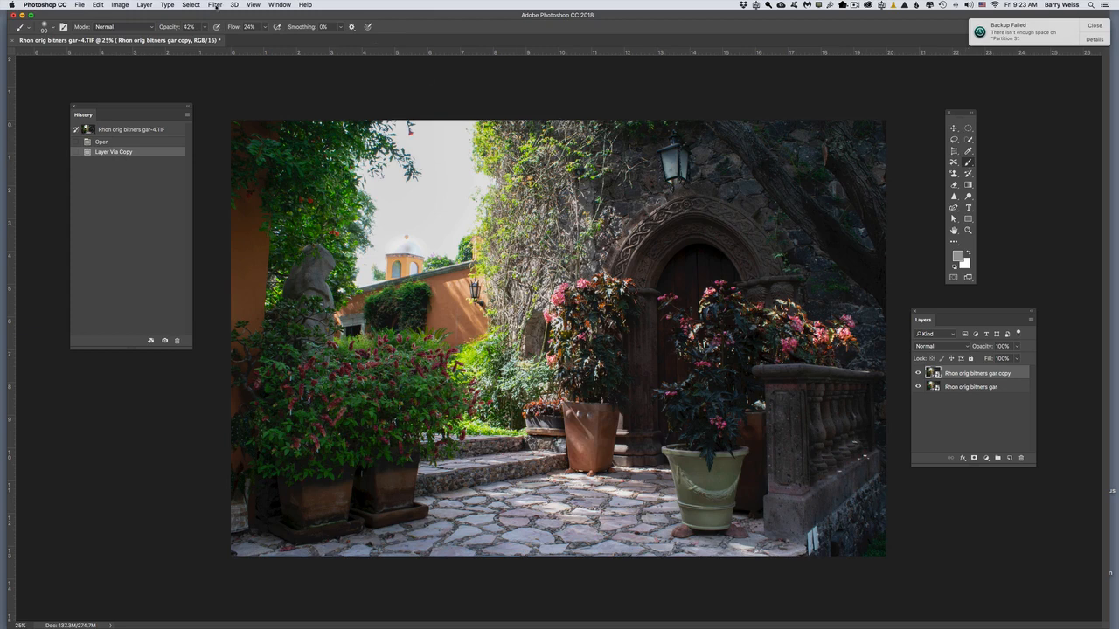
pyautogui.click(215, 5)
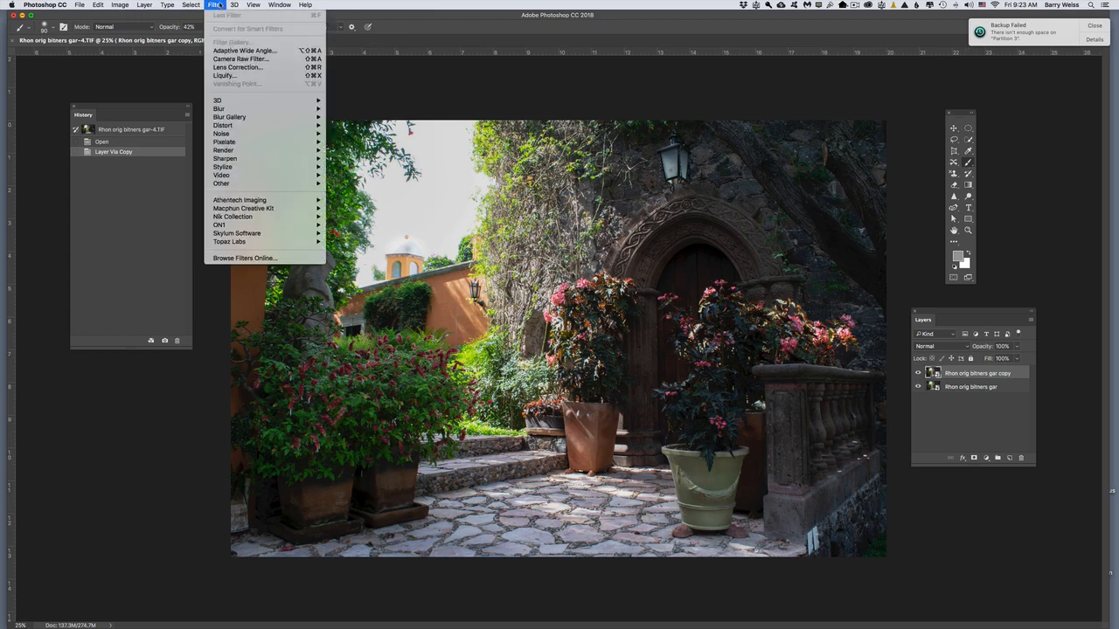
pyautogui.click(231, 60)
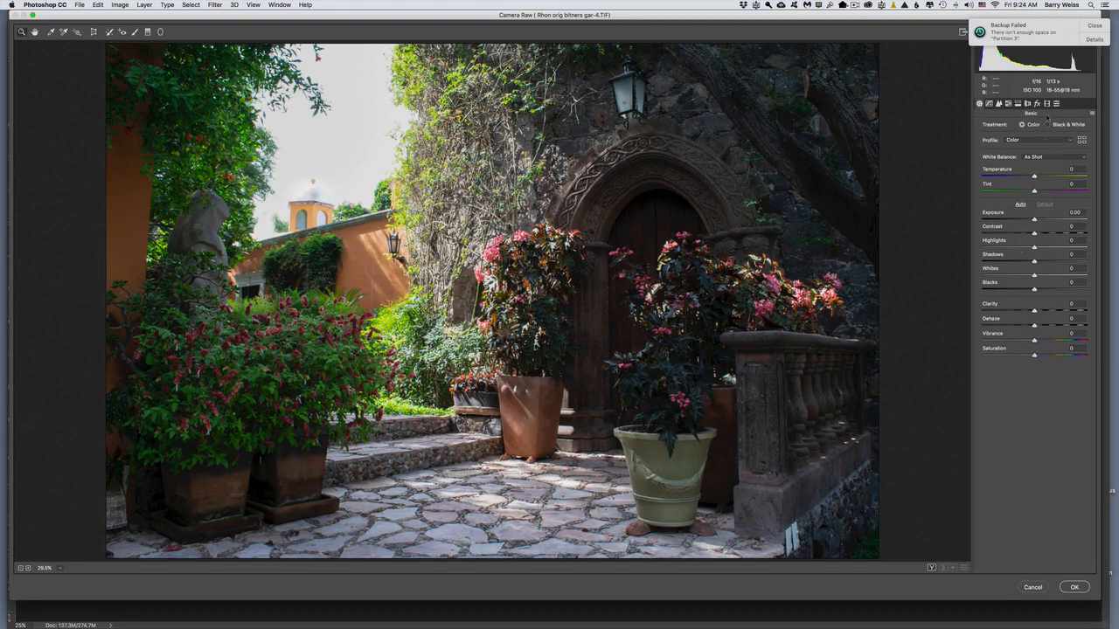
pyautogui.click(1097, 25)
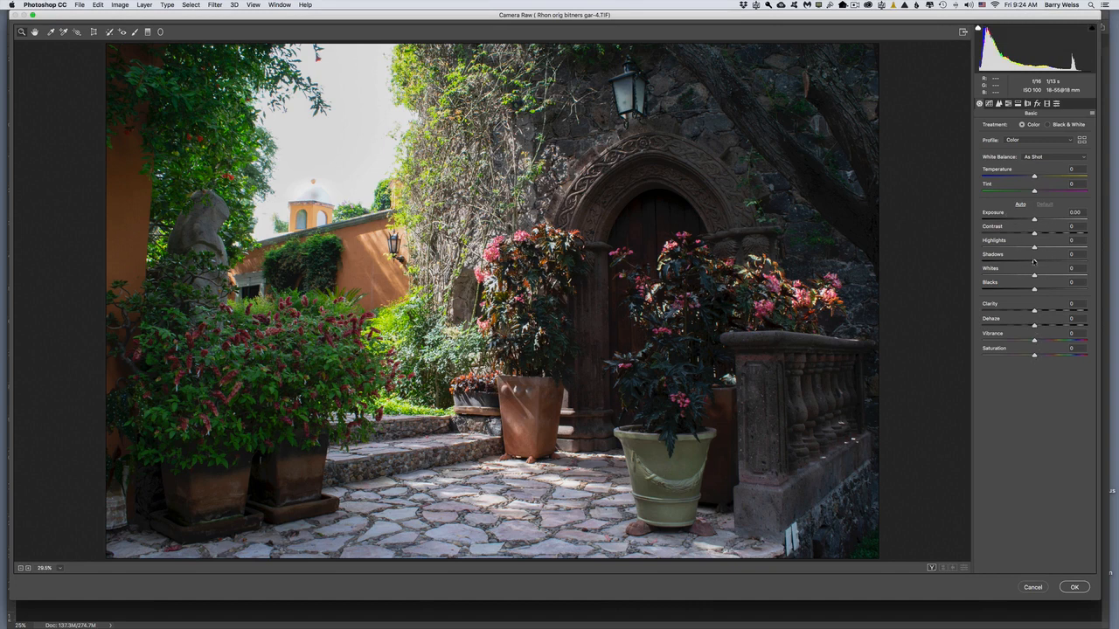
# Step: Set exposure +0.20, contrast +14, highlights -100, shadows +2, whites +38 and blacks -4 for the whole photo, and adjust clarity, vibrance and saturation
pyautogui.moveTo(1035, 262); pyautogui.dragTo(964, 261)
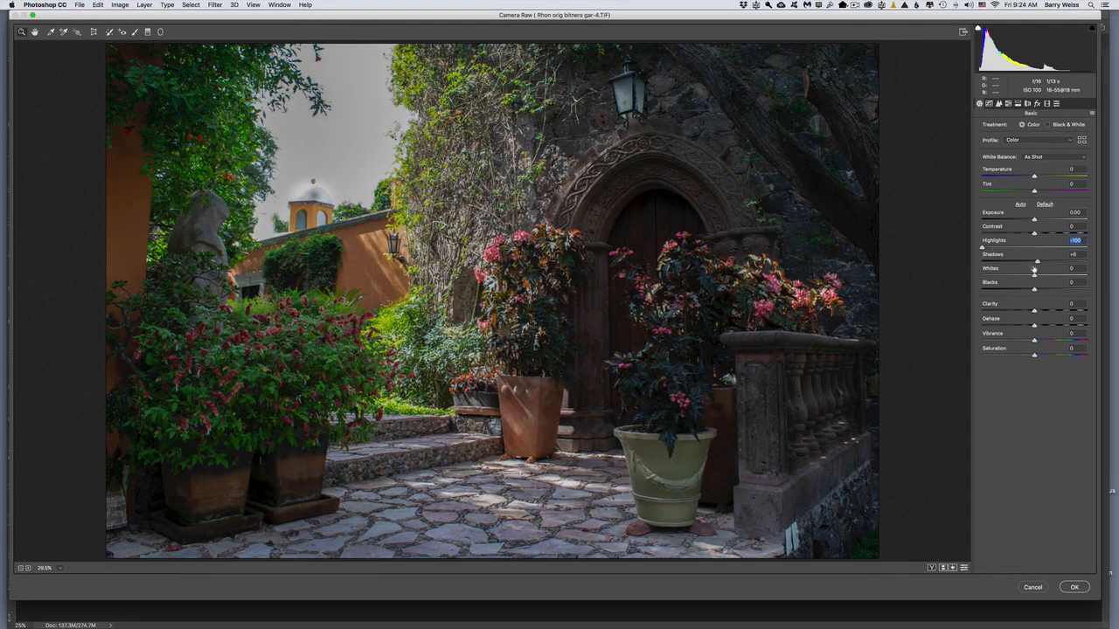
pyautogui.moveTo(1041, 264); pyautogui.dragTo(1023, 264)
pyautogui.moveTo(1034, 220); pyautogui.dragTo(1037, 219)
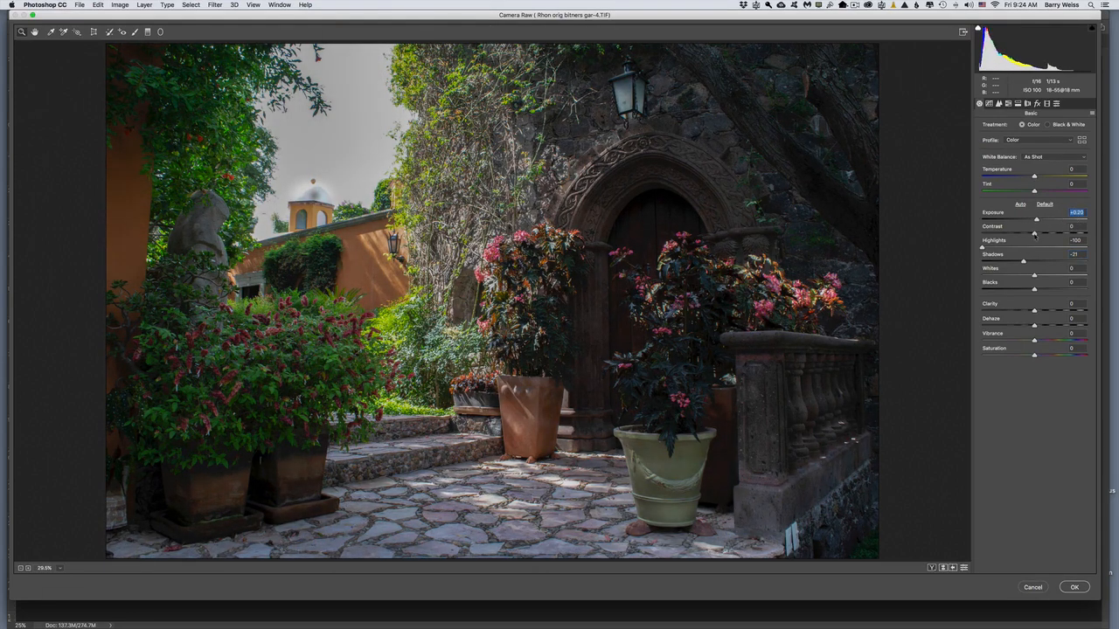
pyautogui.moveTo(1035, 234); pyautogui.dragTo(1036, 273)
pyautogui.press('alt')
pyautogui.moveTo(1037, 278); pyautogui.dragTo(1049, 310)
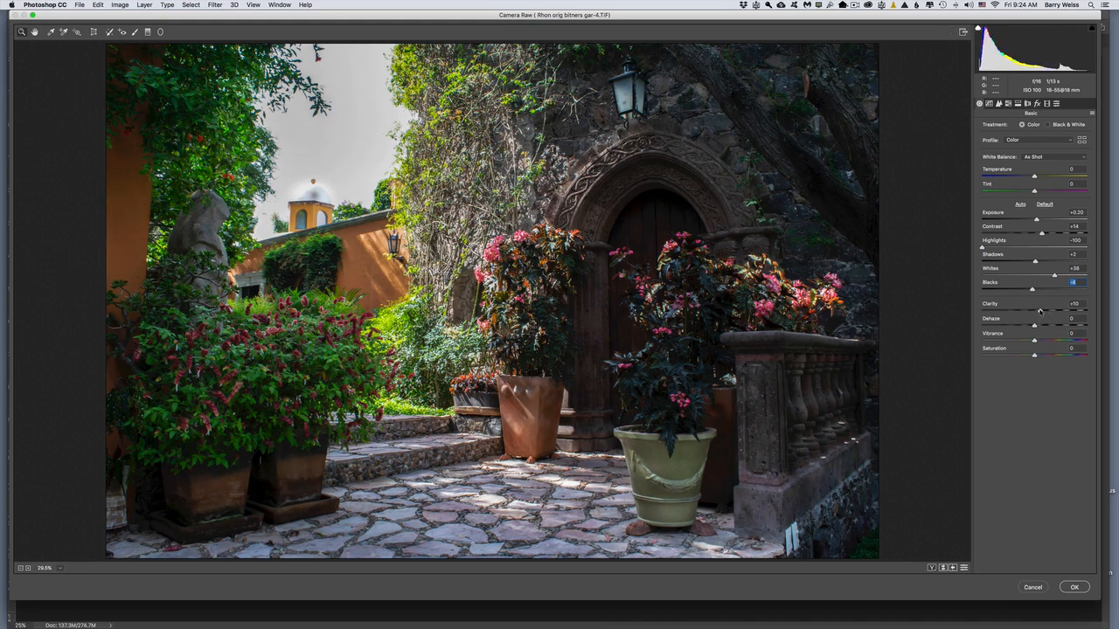
pyautogui.doubleClick(1039, 311)
pyautogui.moveTo(1053, 328); pyautogui.dragTo(1041, 355)
# Step: Reset the Adjustment Brush's local correction settings and set temperature -3, exposure -0.55 and highlights -44
pyautogui.click(135, 32)
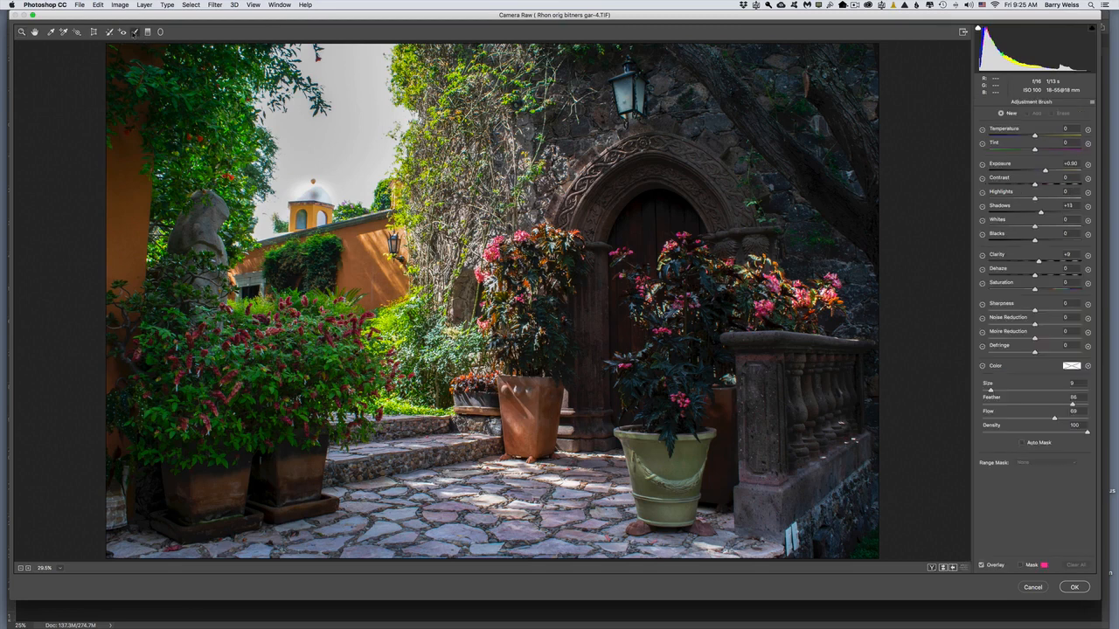
pyautogui.click(1093, 103)
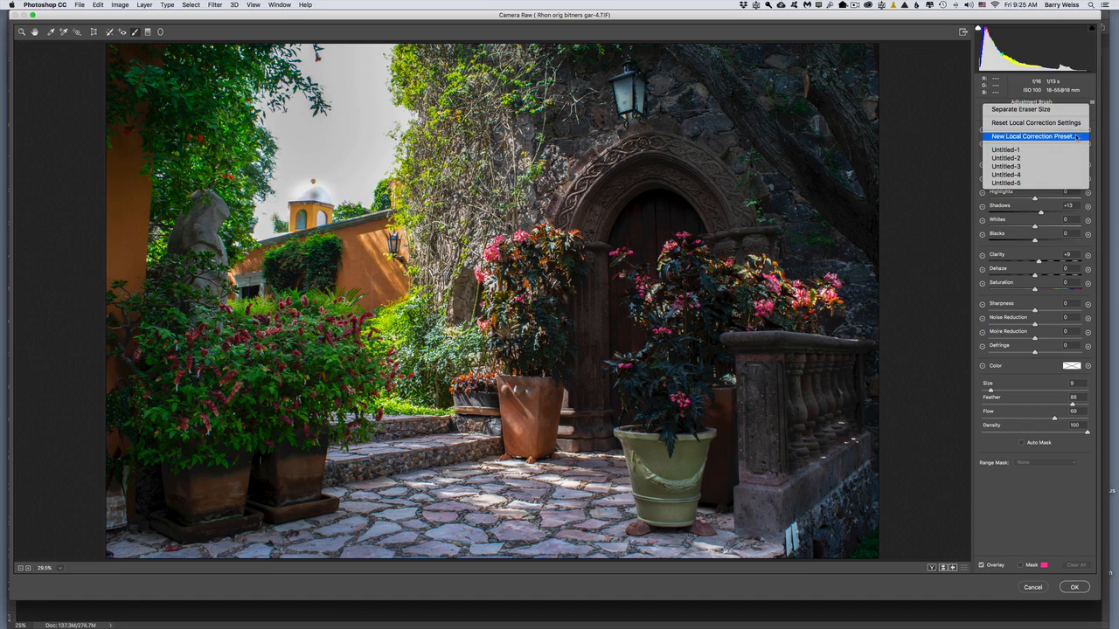
pyautogui.click(1078, 123)
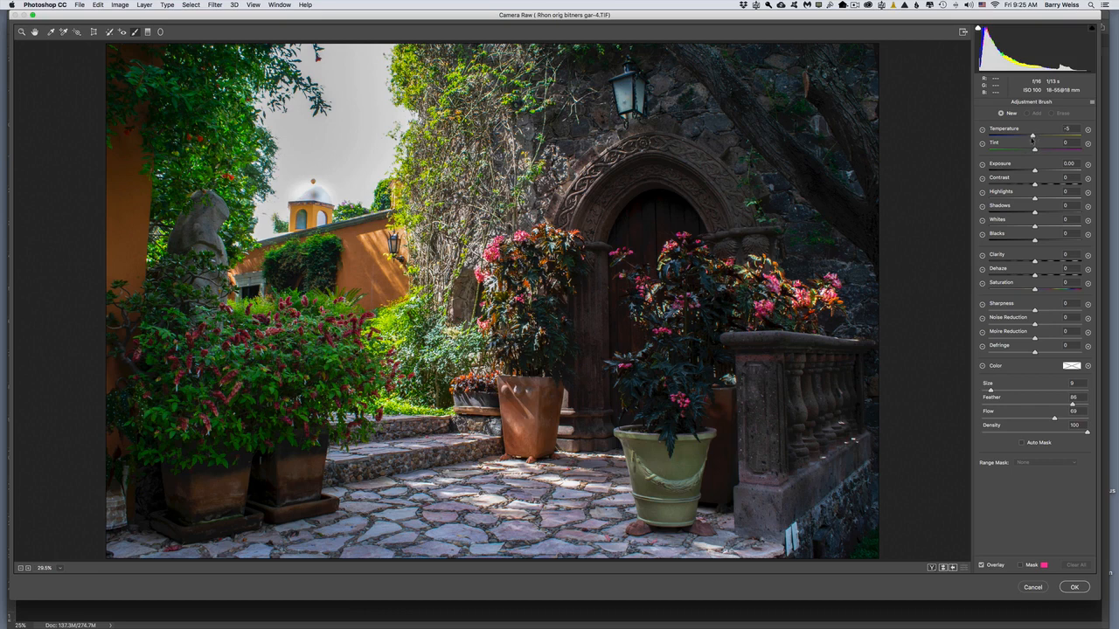
pyautogui.moveTo(1032, 138)
pyautogui.mouseDown()
pyautogui.moveTo(994, 146)
pyautogui.moveTo(1034, 148)
pyautogui.mouseUp()
pyautogui.moveTo(1034, 173); pyautogui.dragTo(1026, 175)
pyautogui.click(1027, 177)
pyautogui.moveTo(1035, 198); pyautogui.dragTo(1014, 202)
# Step: Brush the darkening adjustment over the sunlit vines and the greenery below them beside the archway
pyautogui.moveTo(498, 81)
pyautogui.mouseDown()
pyautogui.moveTo(529, 192)
pyautogui.moveTo(470, 197)
pyautogui.moveTo(453, 174)
pyautogui.moveTo(437, 210)
pyautogui.mouseUp()
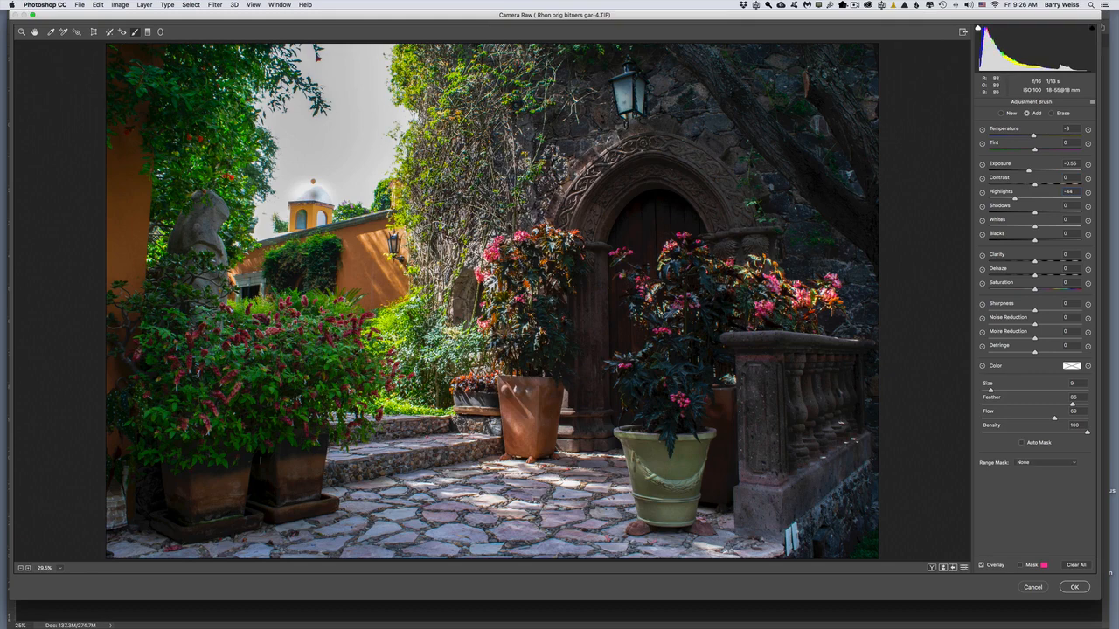
pyautogui.moveTo(458, 252)
pyautogui.mouseDown()
pyautogui.moveTo(434, 351)
pyautogui.moveTo(411, 383)
pyautogui.mouseUp()
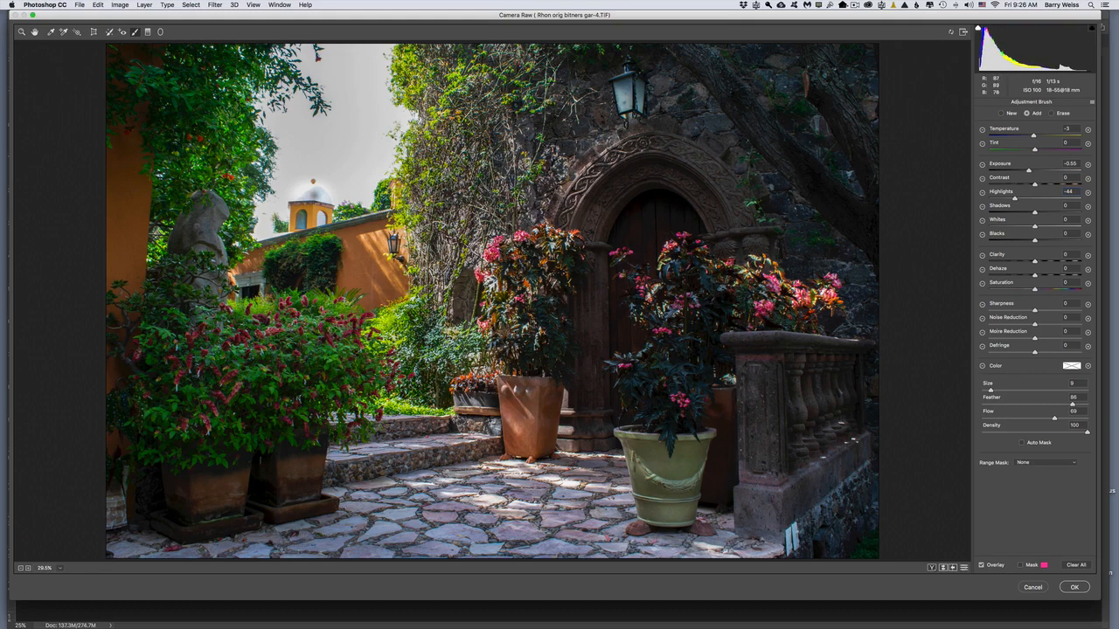
pyautogui.moveTo(444, 85)
pyautogui.mouseDown()
pyautogui.moveTo(418, 98)
pyautogui.moveTo(429, 249)
pyautogui.mouseUp()
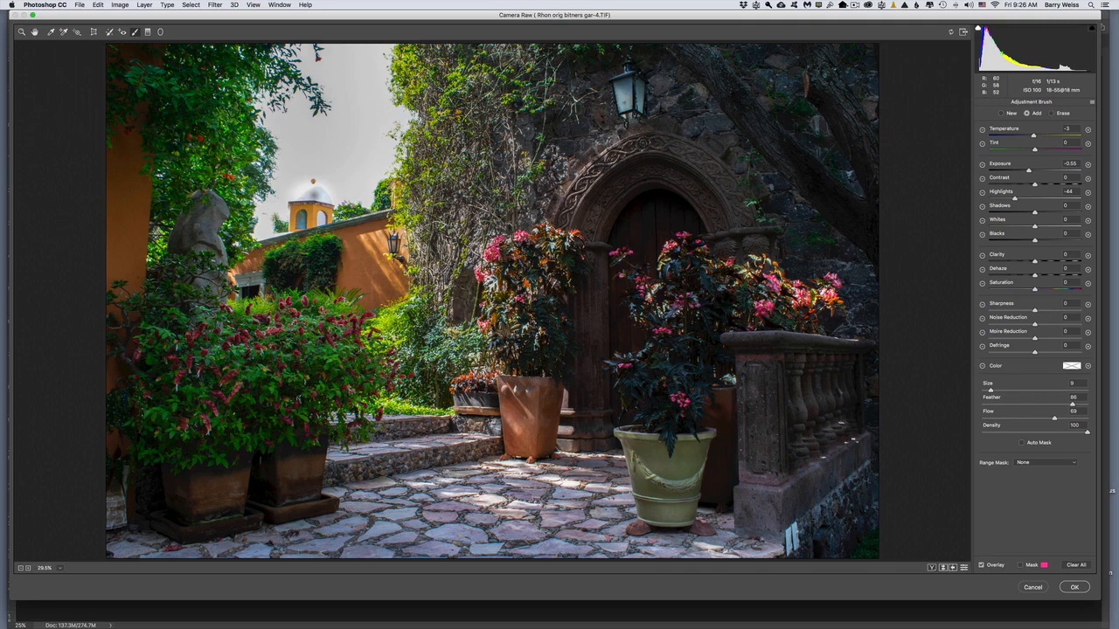
pyautogui.moveTo(438, 324); pyautogui.dragTo(431, 425)
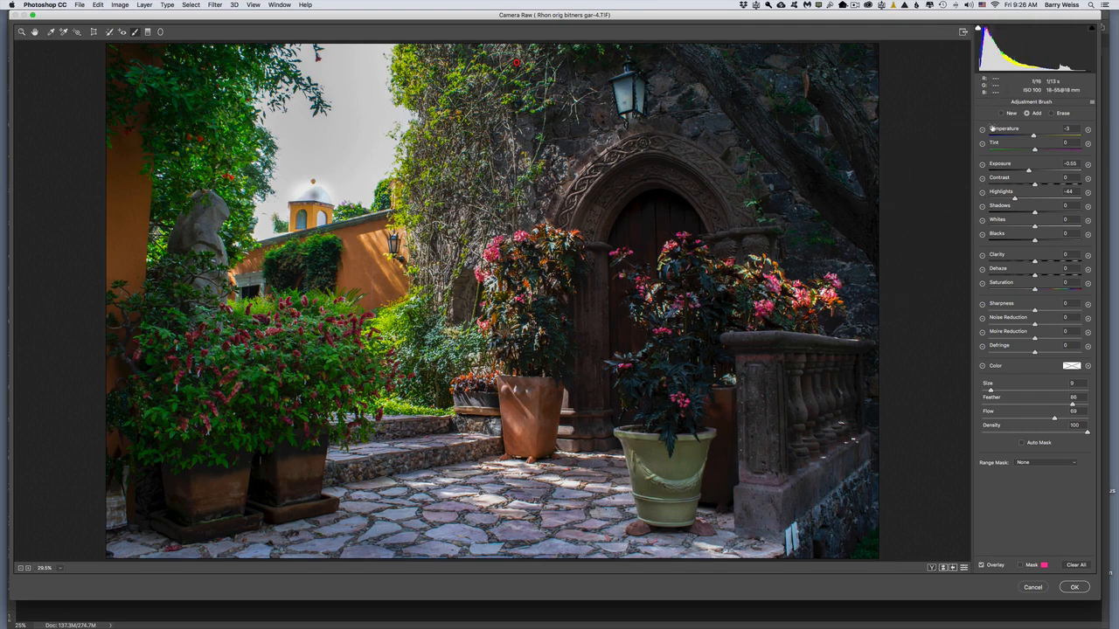
# Step: Create a new brush adjustment with highlights -6 over the flowers and green pot by the door, and set its exposure to +0.90
pyautogui.click(1003, 113)
pyautogui.moveTo(1014, 199)
pyautogui.mouseDown()
pyautogui.moveTo(1032, 200)
pyautogui.moveTo(1042, 173)
pyautogui.mouseUp()
pyautogui.moveTo(806, 298)
pyautogui.mouseDown()
pyautogui.moveTo(717, 319)
pyautogui.moveTo(691, 300)
pyautogui.mouseUp()
pyautogui.moveTo(676, 399); pyautogui.dragTo(685, 474)
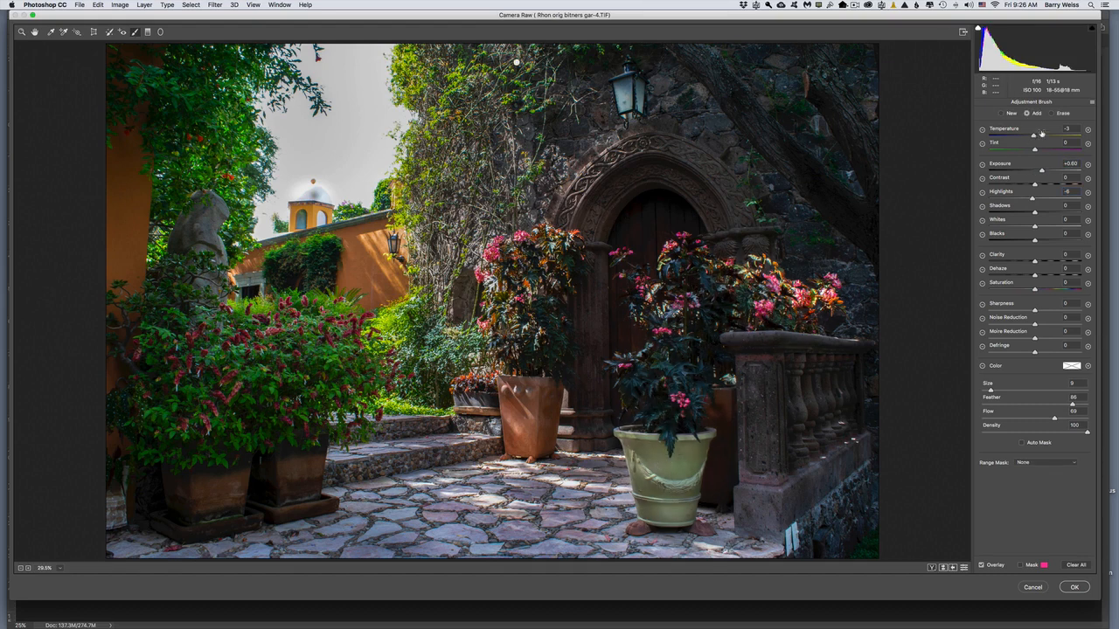
pyautogui.moveTo(1042, 172); pyautogui.dragTo(1046, 172)
# Step: Extend the brightening brush over the central potted plant, the planters beneath the statue, the stone paving and the steps
pyautogui.moveTo(528, 278); pyautogui.dragTo(535, 404)
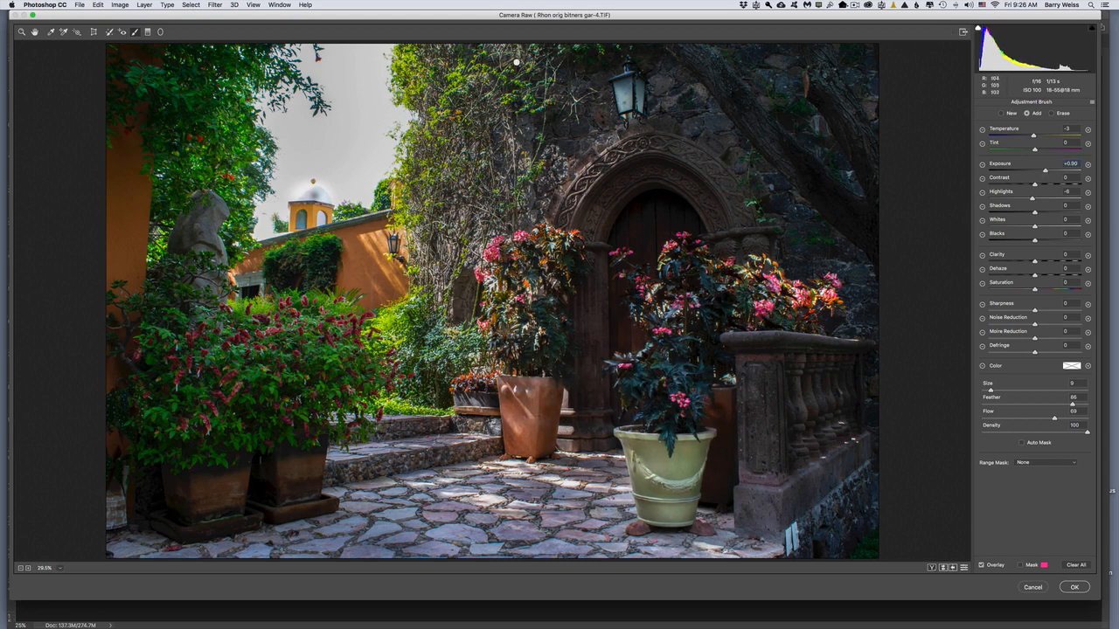
pyautogui.moveTo(302, 359)
pyautogui.mouseDown()
pyautogui.moveTo(227, 358)
pyautogui.moveTo(185, 406)
pyautogui.moveTo(294, 488)
pyautogui.moveTo(216, 497)
pyautogui.mouseUp()
pyautogui.moveTo(328, 523); pyautogui.dragTo(485, 502)
pyautogui.moveTo(439, 427); pyautogui.dragTo(381, 438)
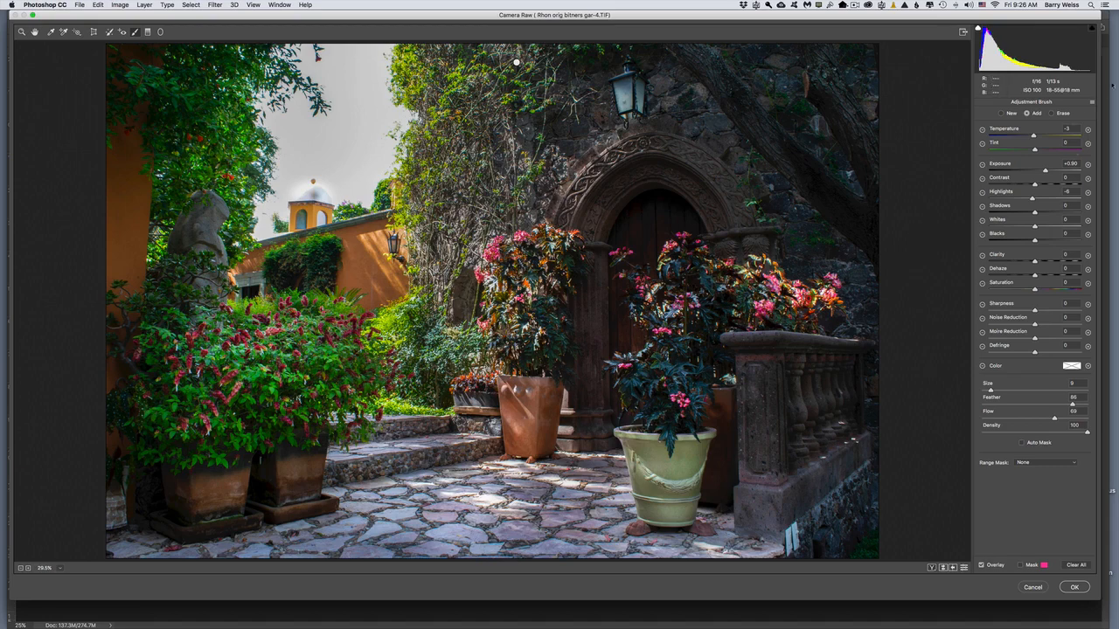
# Step: Brush a new warming adjustment over the foreground paving with temperature +22, tint +19 and exposure +0.35
pyautogui.click(1002, 113)
pyautogui.moveTo(1048, 136); pyautogui.dragTo(1044, 150)
pyautogui.moveTo(474, 562)
pyautogui.mouseDown()
pyautogui.moveTo(525, 498)
pyautogui.moveTo(560, 503)
pyautogui.moveTo(420, 520)
pyautogui.moveTo(393, 476)
pyautogui.mouseUp()
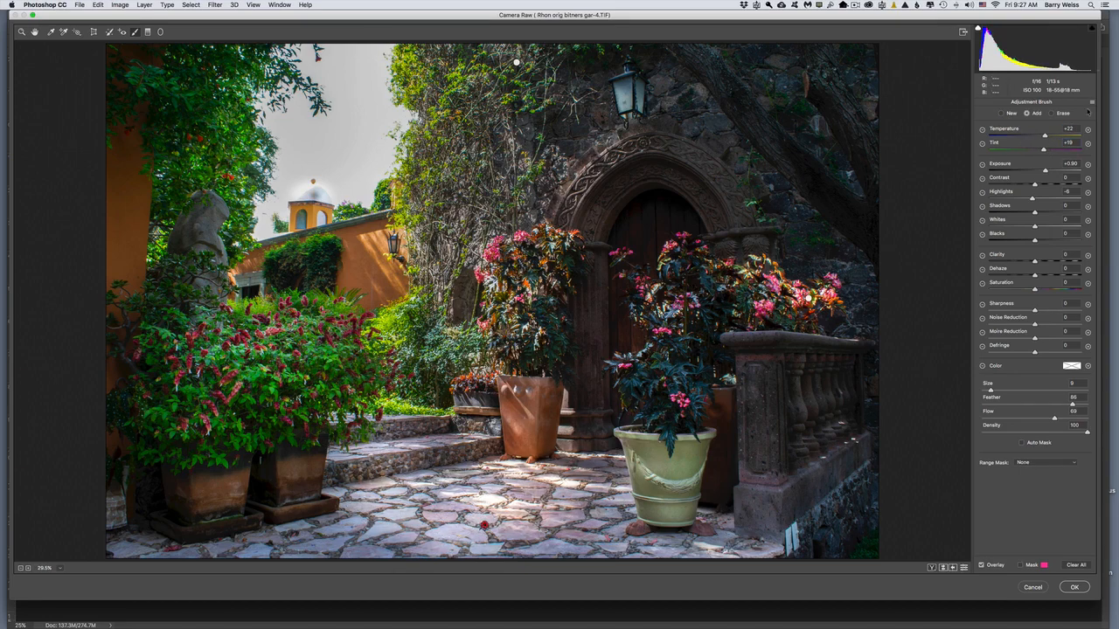
pyautogui.moveTo(1047, 171); pyautogui.dragTo(1039, 171)
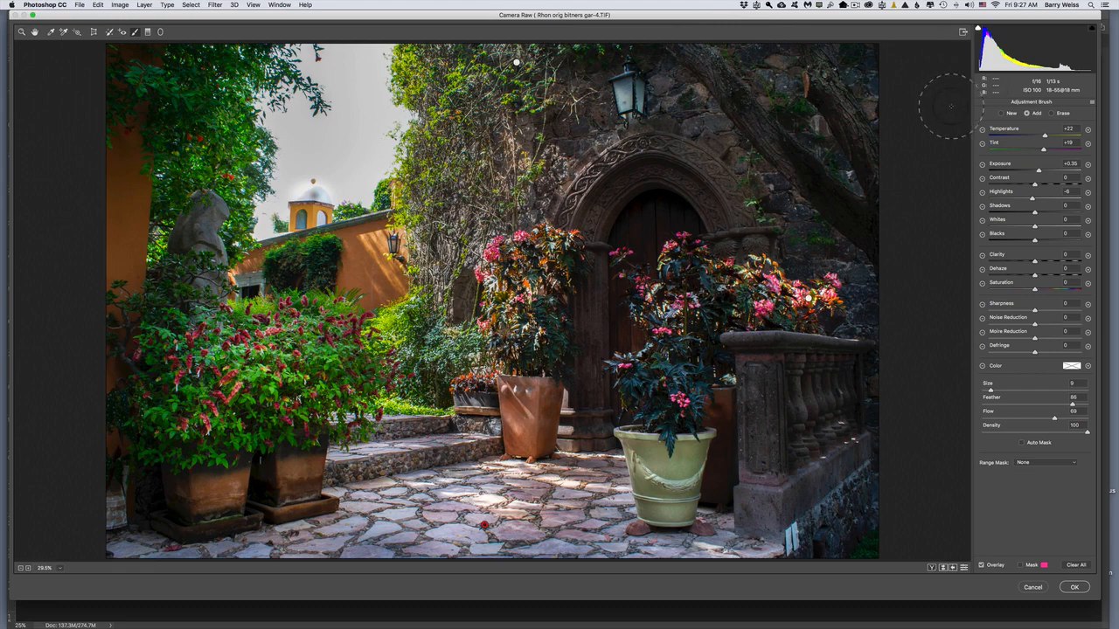
# Step: Create a new brush adjustment with shadows +57 and paint it over the wooden door, its stone surround, the balustrade and the tree trunks
pyautogui.click(1002, 114)
pyautogui.click(1033, 211)
pyautogui.moveTo(1033, 213); pyautogui.dragTo(1057, 211)
pyautogui.moveTo(673, 212)
pyautogui.mouseDown()
pyautogui.moveTo(618, 259)
pyautogui.moveTo(631, 299)
pyautogui.moveTo(603, 374)
pyautogui.moveTo(606, 317)
pyautogui.moveTo(665, 166)
pyautogui.moveTo(724, 208)
pyautogui.mouseUp()
pyautogui.moveTo(598, 371); pyautogui.dragTo(595, 426)
pyautogui.moveTo(770, 382); pyautogui.dragTo(764, 479)
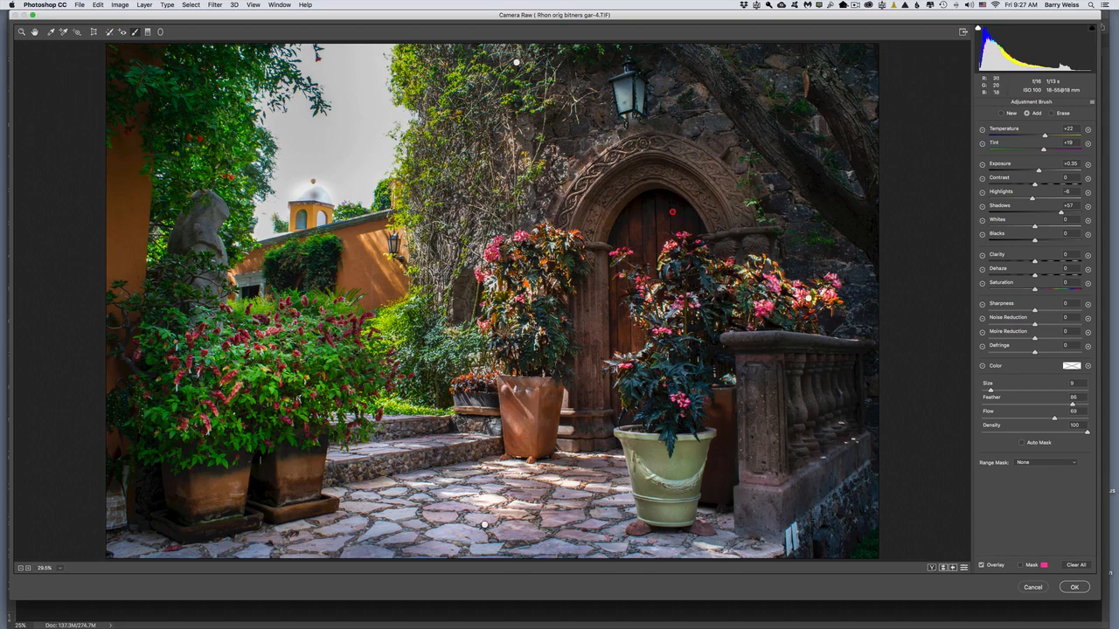
pyautogui.moveTo(743, 92)
pyautogui.mouseDown()
pyautogui.moveTo(869, 183)
pyautogui.moveTo(865, 192)
pyautogui.mouseUp()
pyautogui.moveTo(784, 79); pyautogui.dragTo(837, 141)
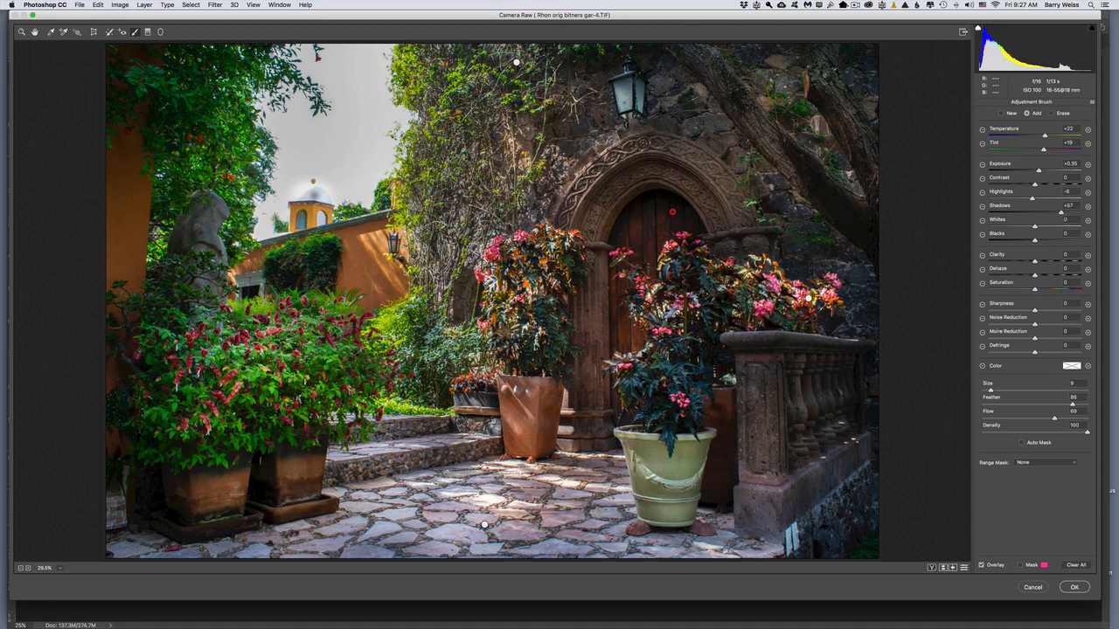
# Step: Reduce the doorway adjustment to shadows +33 and tint +10, brush it over the dark stone wall, and apply the Camera Raw edits
pyautogui.moveTo(1061, 212); pyautogui.dragTo(1048, 211)
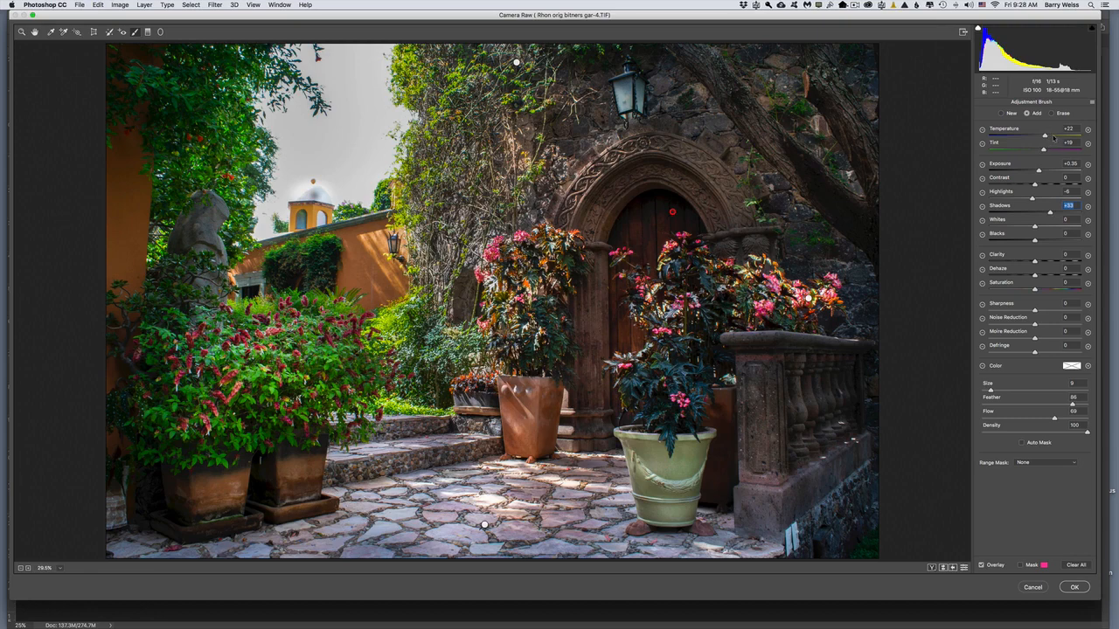
pyautogui.moveTo(1044, 151); pyautogui.dragTo(1038, 150)
pyautogui.moveTo(829, 496)
pyautogui.mouseDown()
pyautogui.moveTo(841, 481)
pyautogui.moveTo(839, 283)
pyautogui.moveTo(725, 133)
pyautogui.mouseUp()
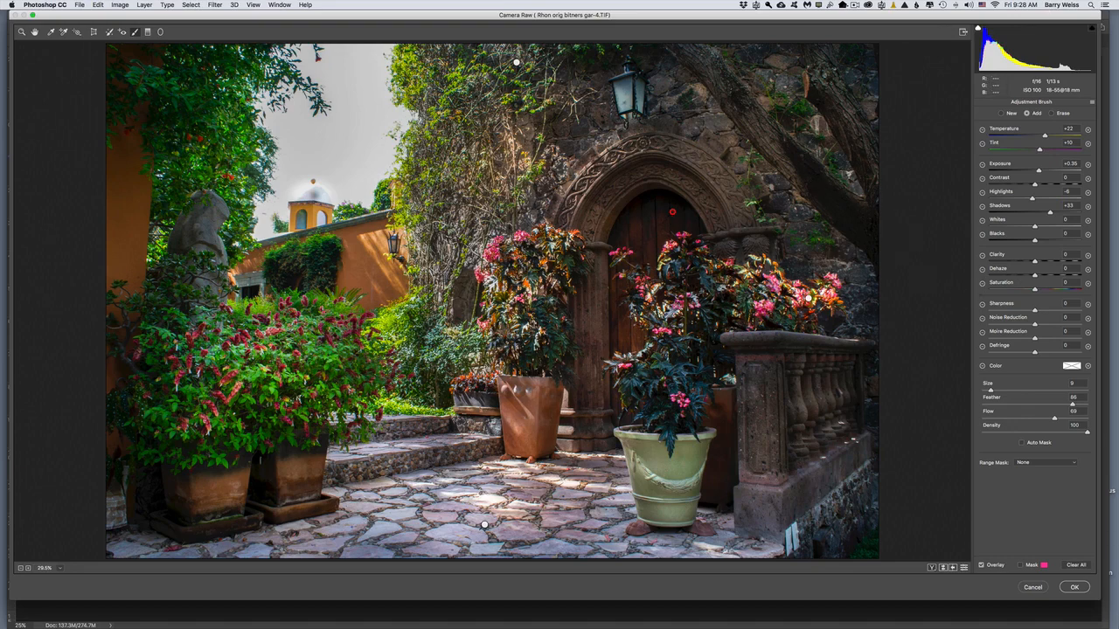
pyautogui.click(1076, 588)
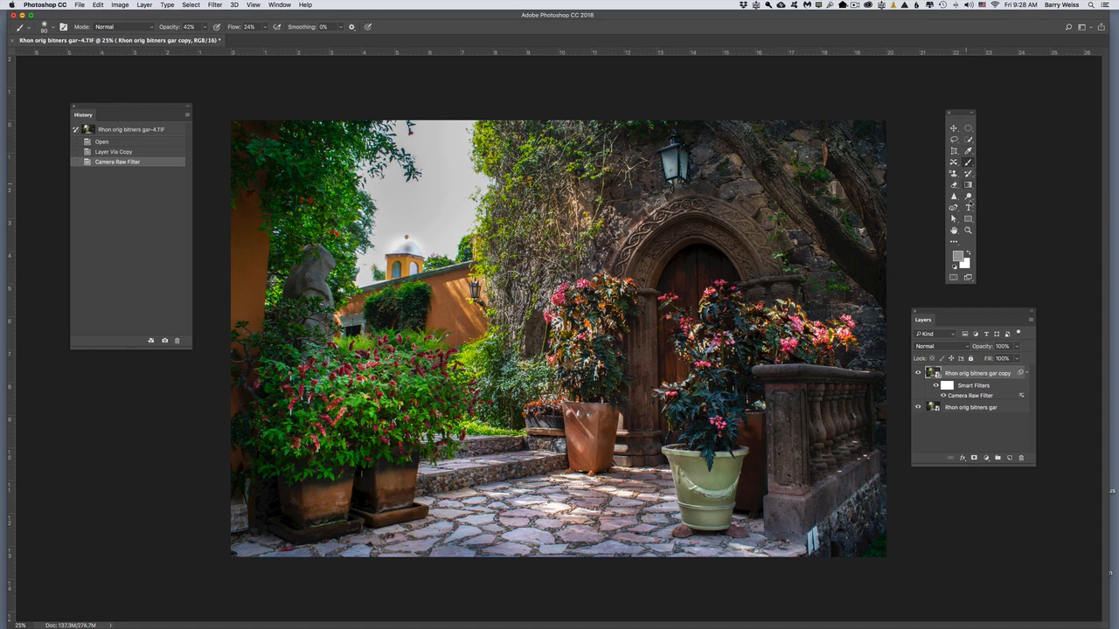
# Step: Rasterize the duplicate layer and remove the branch tip hanging against the sky with the Healing Brush
pyautogui.click(954, 242)
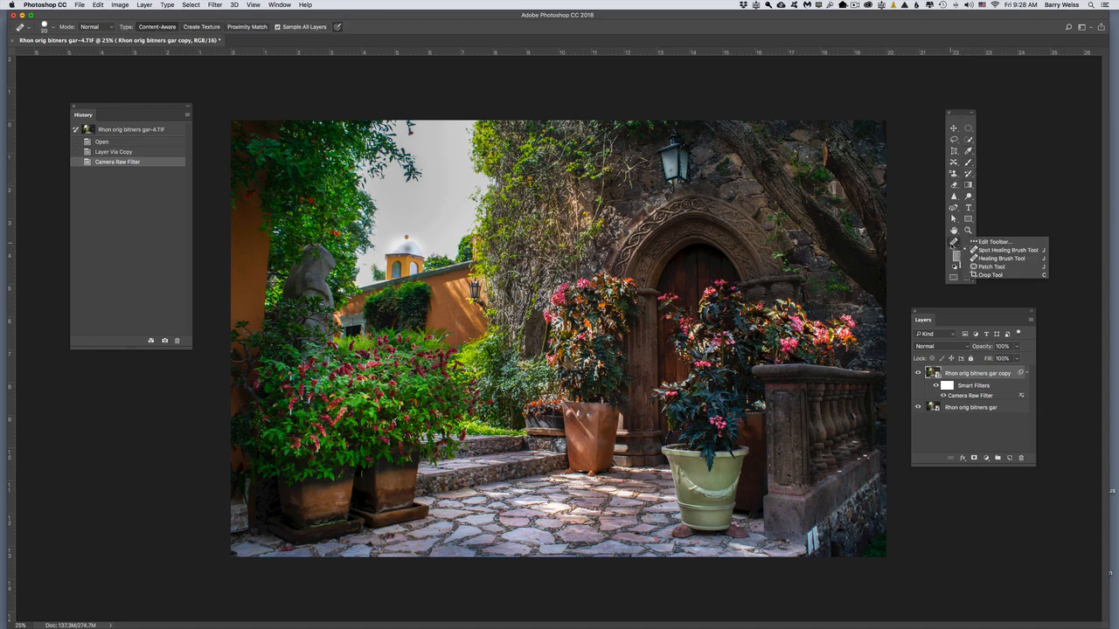
pyautogui.click(981, 258)
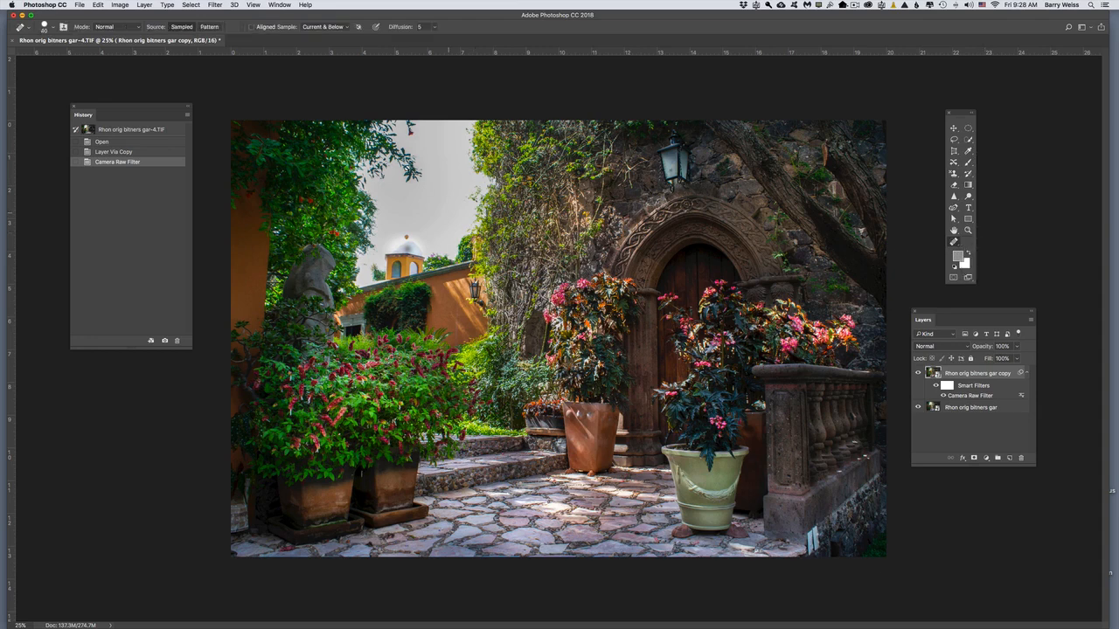
pyautogui.keyDown('alt'); pyautogui.click(431, 171); pyautogui.keyUp('alt')
pyautogui.click(625, 202)
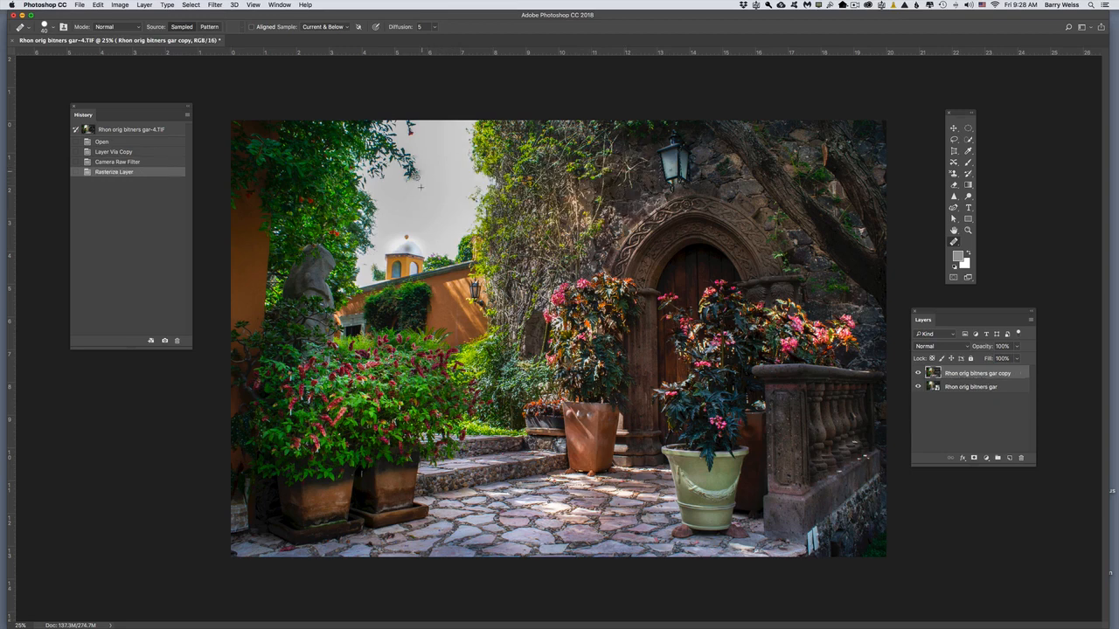
pyautogui.click(408, 183)
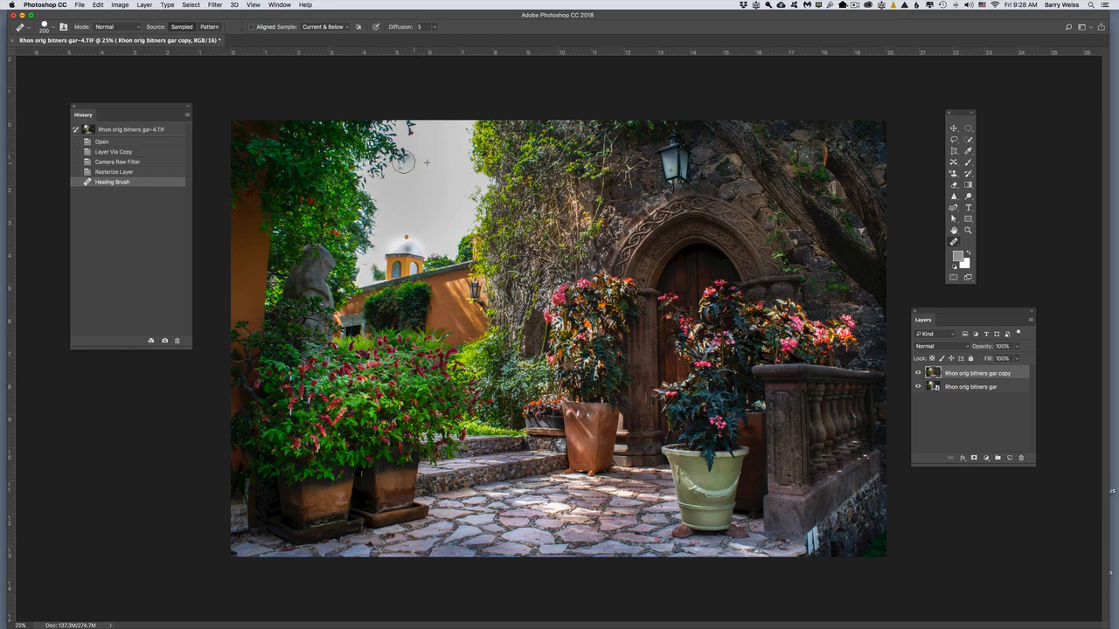
# Step: Heal the remaining branch traces and dark smudges in the sky beside the upper tree foliage with the Healing Brush
pyautogui.moveTo(408, 166)
pyautogui.mouseDown()
pyautogui.moveTo(436, 193)
pyautogui.moveTo(408, 167)
pyautogui.moveTo(389, 176)
pyautogui.moveTo(406, 152)
pyautogui.moveTo(410, 186)
pyautogui.moveTo(410, 155)
pyautogui.mouseUp()
pyautogui.click(420, 175)
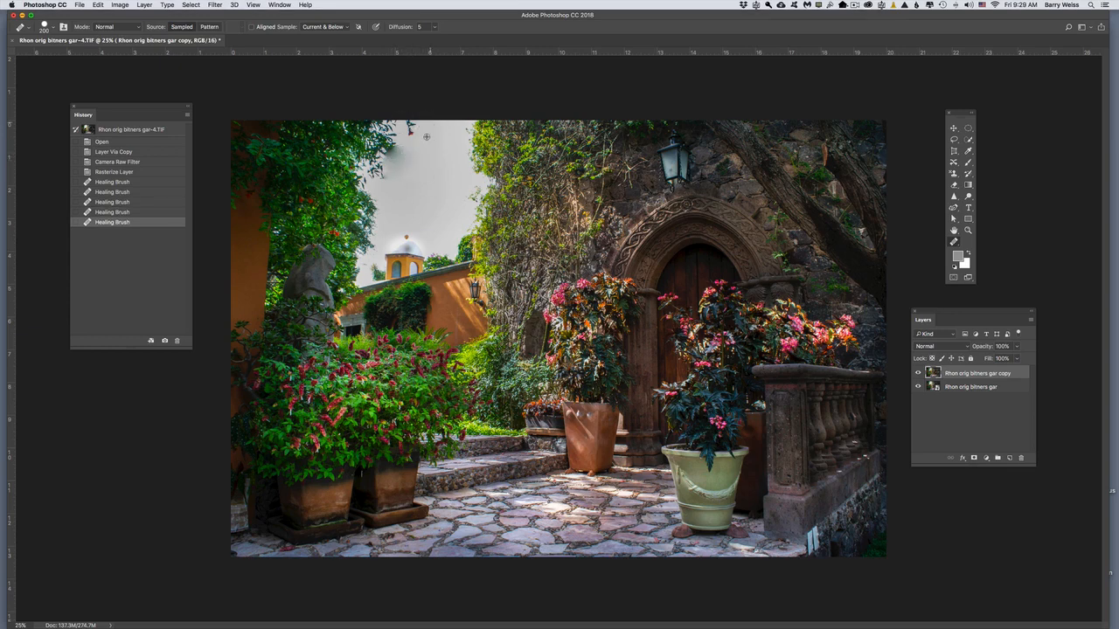
pyautogui.keyDown('alt'); pyautogui.click(433, 141); pyautogui.keyUp('alt')
pyautogui.moveTo(415, 134)
pyautogui.mouseDown()
pyautogui.moveTo(415, 175)
pyautogui.moveTo(406, 181)
pyautogui.moveTo(390, 151)
pyautogui.mouseUp()
pyautogui.click(398, 150)
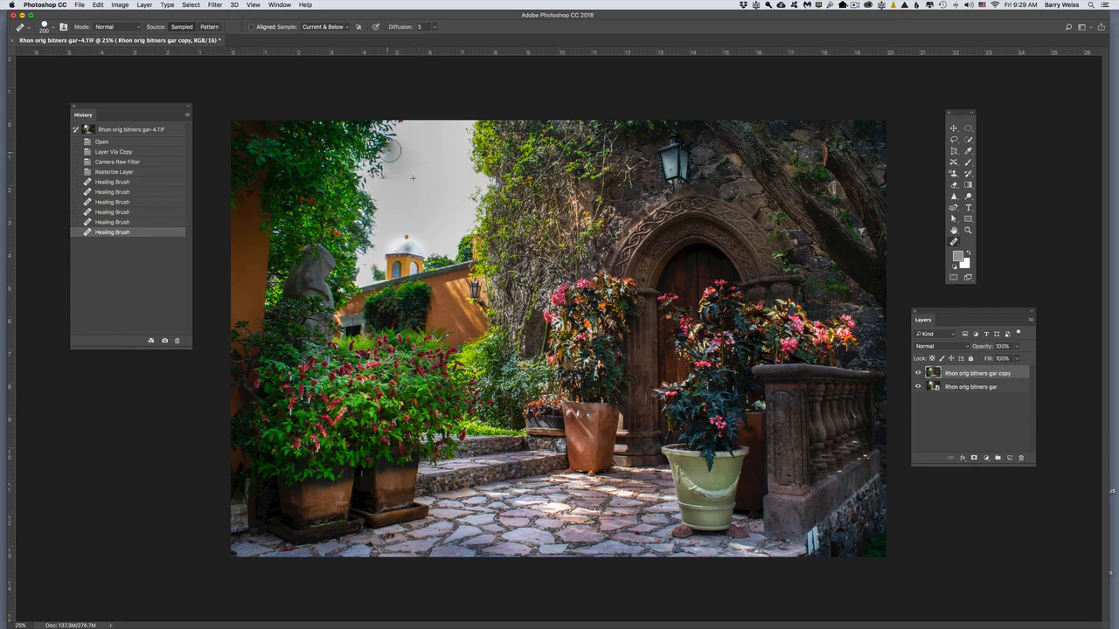
pyautogui.click(399, 169)
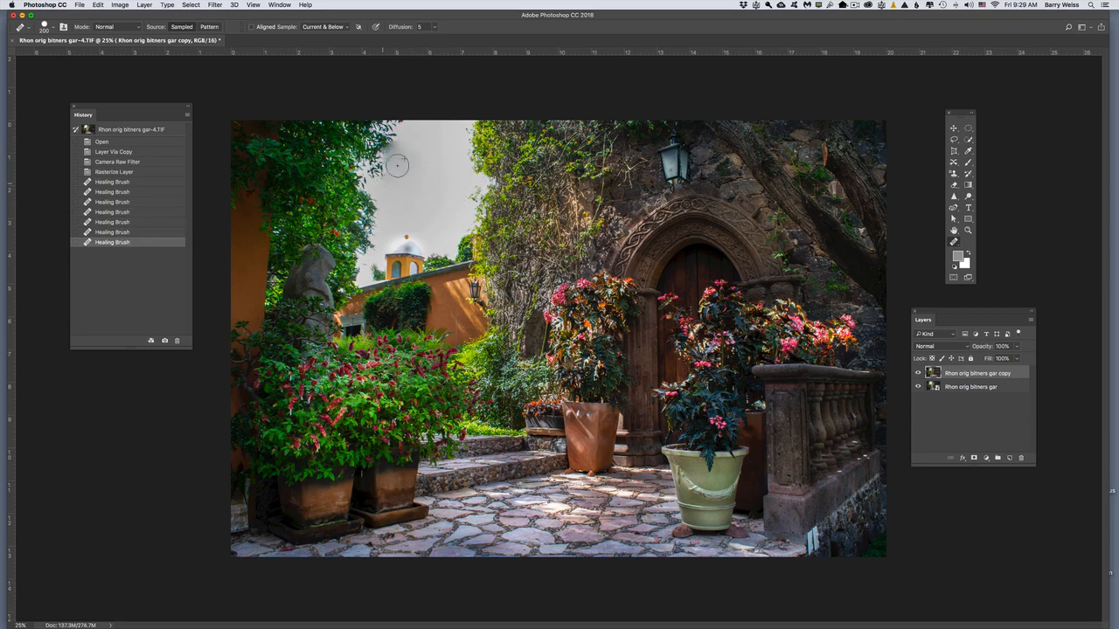
pyautogui.click(389, 150)
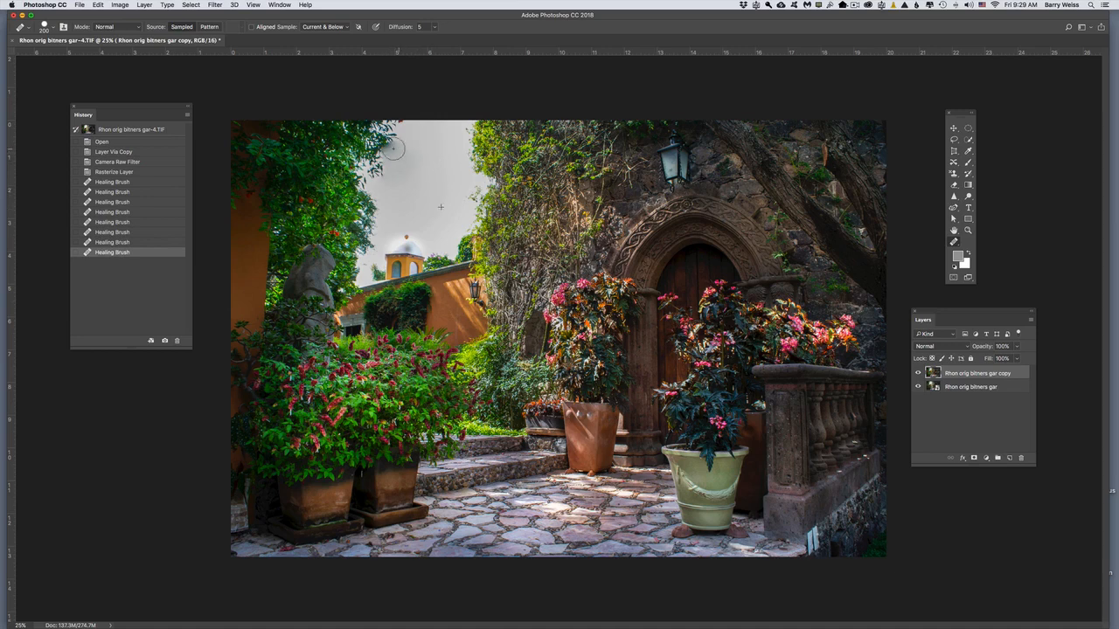
# Step: Heal more of the sky along the upper tree edge, undo the last two strokes, and heal that area again
pyautogui.moveTo(400, 144)
pyautogui.mouseDown()
pyautogui.moveTo(380, 174)
pyautogui.moveTo(397, 158)
pyautogui.moveTo(452, 182)
pyautogui.moveTo(372, 176)
pyautogui.moveTo(389, 133)
pyautogui.moveTo(405, 125)
pyautogui.moveTo(408, 177)
pyautogui.moveTo(400, 128)
pyautogui.moveTo(412, 129)
pyautogui.moveTo(417, 166)
pyautogui.mouseUp()
pyautogui.keyDown('alt'); pyautogui.click(452, 183); pyautogui.keyUp('alt')
pyautogui.press('super+z')
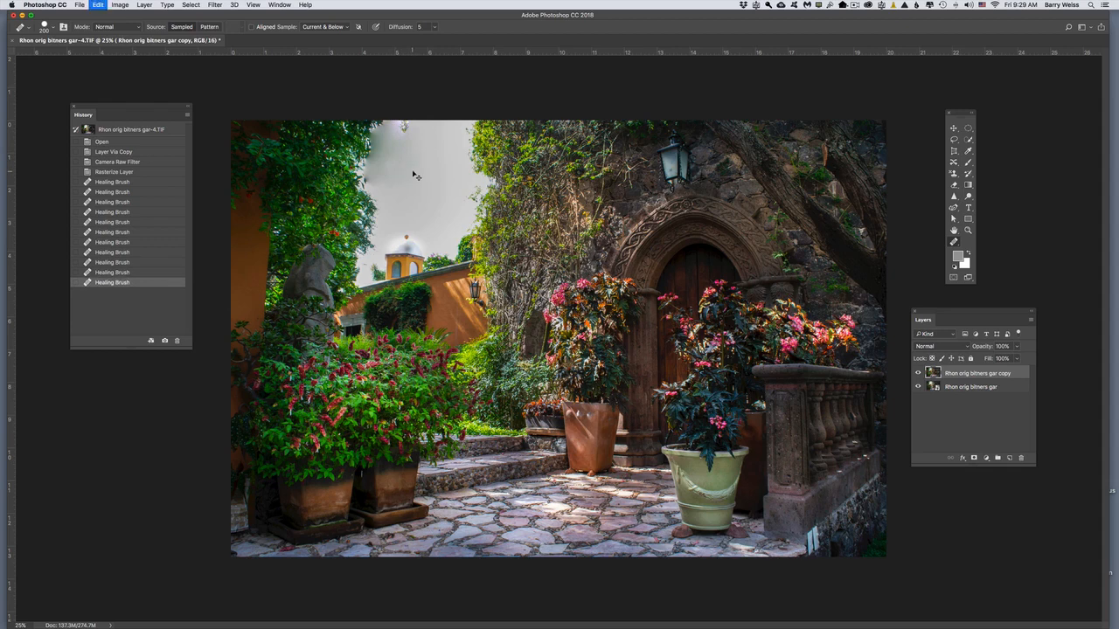
pyautogui.press('super+alt+z')
pyautogui.press('super+alt+z')
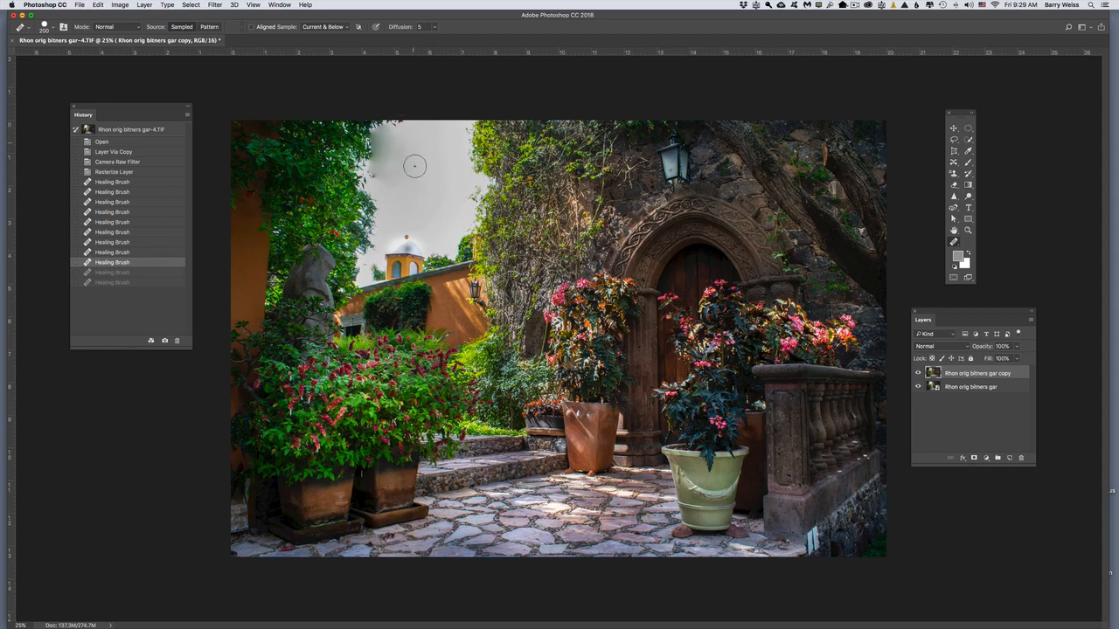
pyautogui.moveTo(414, 166)
pyautogui.mouseDown()
pyautogui.moveTo(384, 156)
pyautogui.moveTo(376, 139)
pyautogui.moveTo(375, 172)
pyautogui.moveTo(391, 159)
pyautogui.mouseUp()
pyautogui.keyDown('alt'); pyautogui.click(430, 145); pyautogui.keyUp('alt')
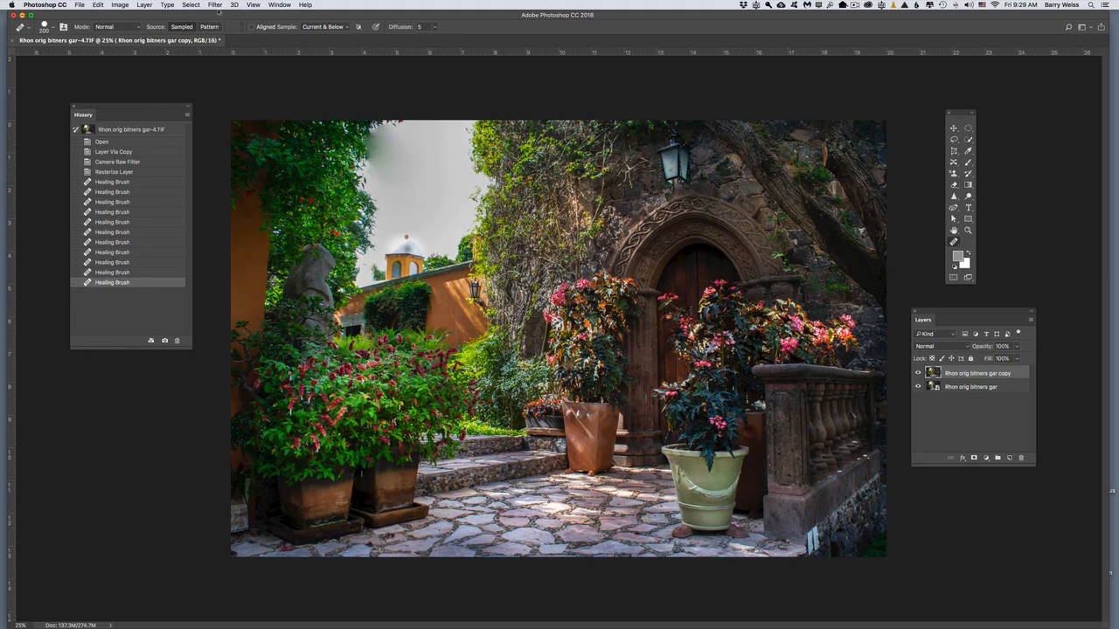
# Step: Create a Camera Raw brush adjustment with exposure +0.25 and shadows -1, and paint it over the sky
pyautogui.click(215, 5)
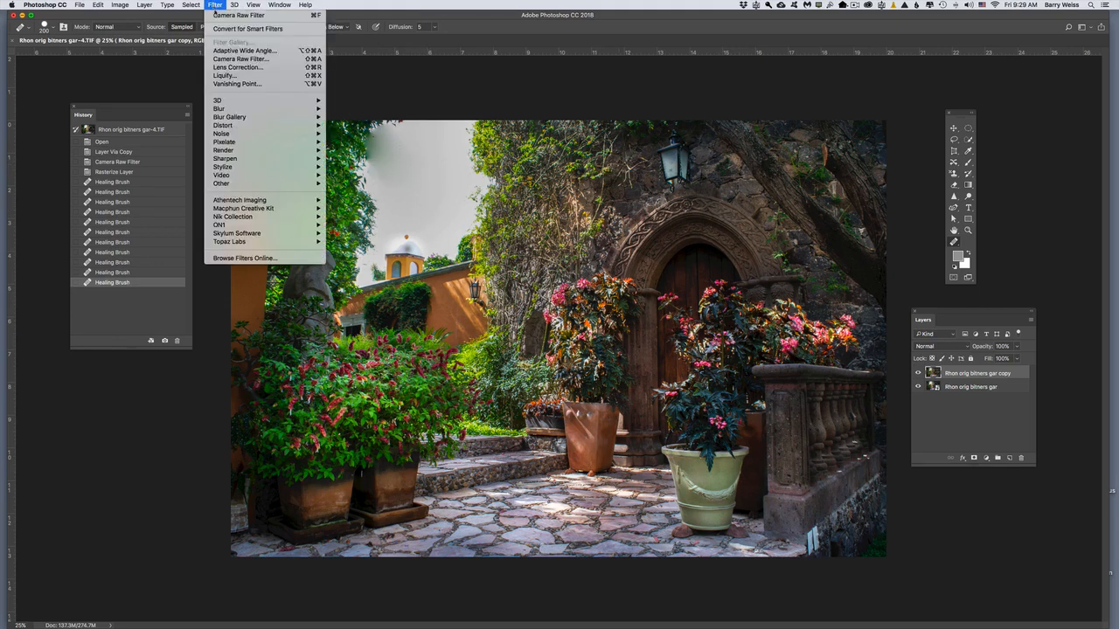
pyautogui.click(235, 60)
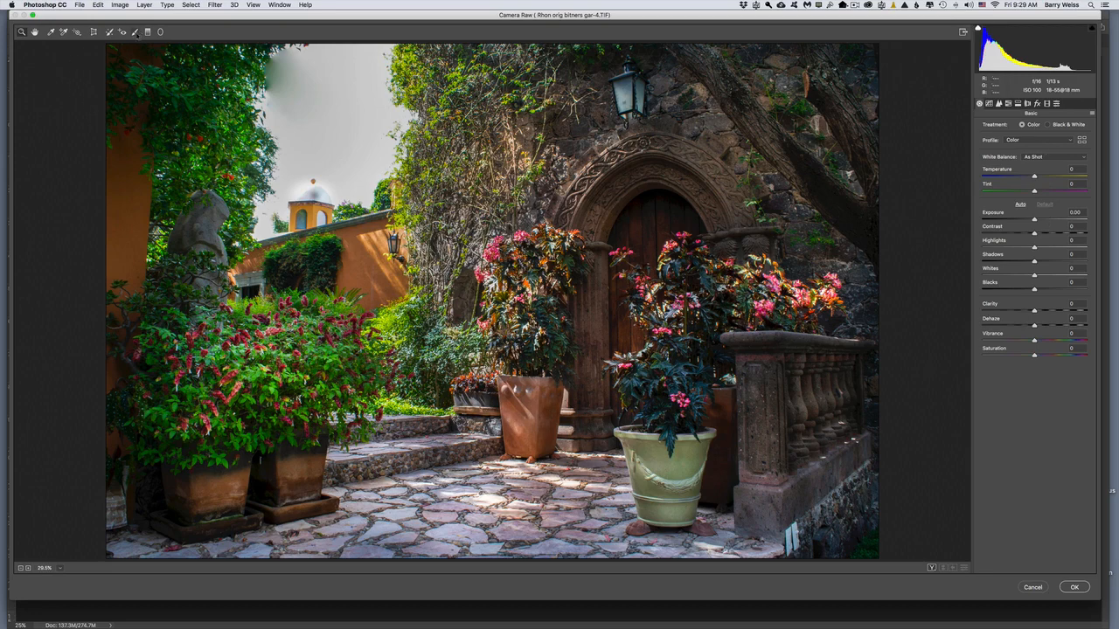
pyautogui.click(135, 32)
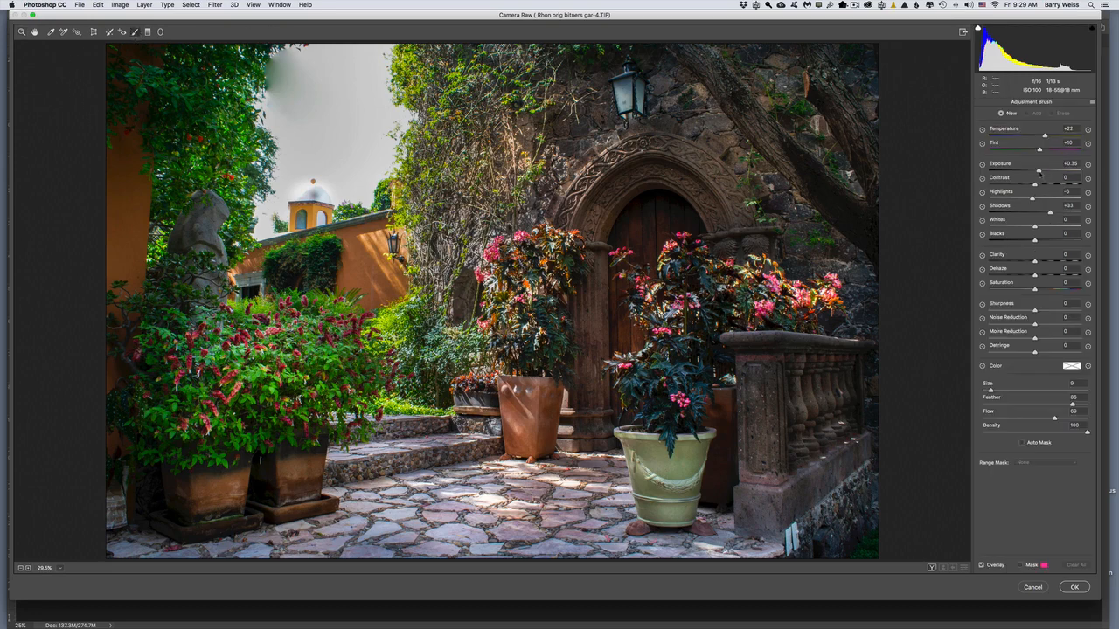
pyautogui.click(1038, 172)
pyautogui.moveTo(1048, 209); pyautogui.dragTo(1038, 211)
pyautogui.moveTo(336, 85)
pyautogui.mouseDown()
pyautogui.moveTo(314, 113)
pyautogui.moveTo(322, 96)
pyautogui.mouseUp()
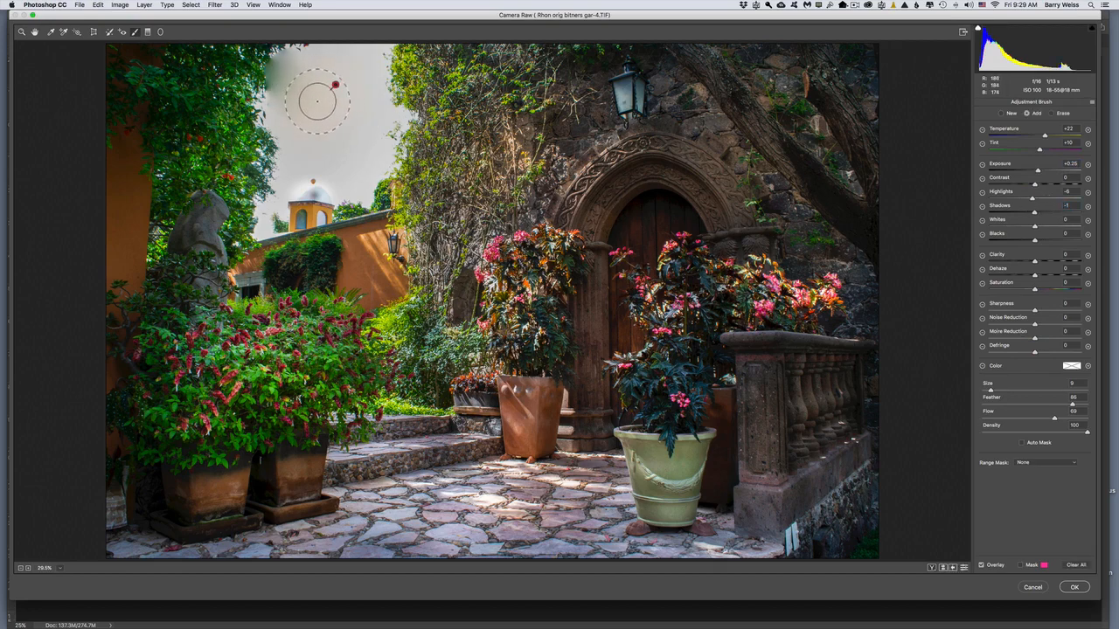
# Step: Paint the sky's edge beside the tree with a smaller brush and raise the adjustment's exposure to +0.55
pyautogui.press('[')
pyautogui.press('[')
pyautogui.press('[')
pyautogui.moveTo(284, 90)
pyautogui.mouseDown()
pyautogui.moveTo(293, 59)
pyautogui.moveTo(277, 60)
pyautogui.moveTo(276, 89)
pyautogui.mouseUp()
pyautogui.press('[')
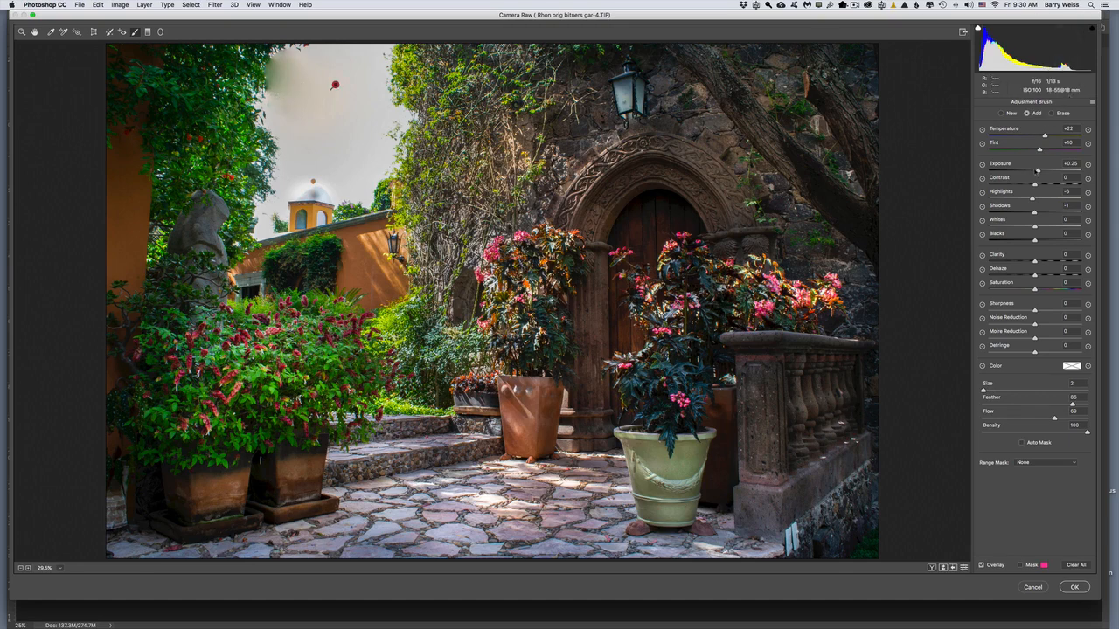
pyautogui.moveTo(1037, 171); pyautogui.dragTo(1039, 162)
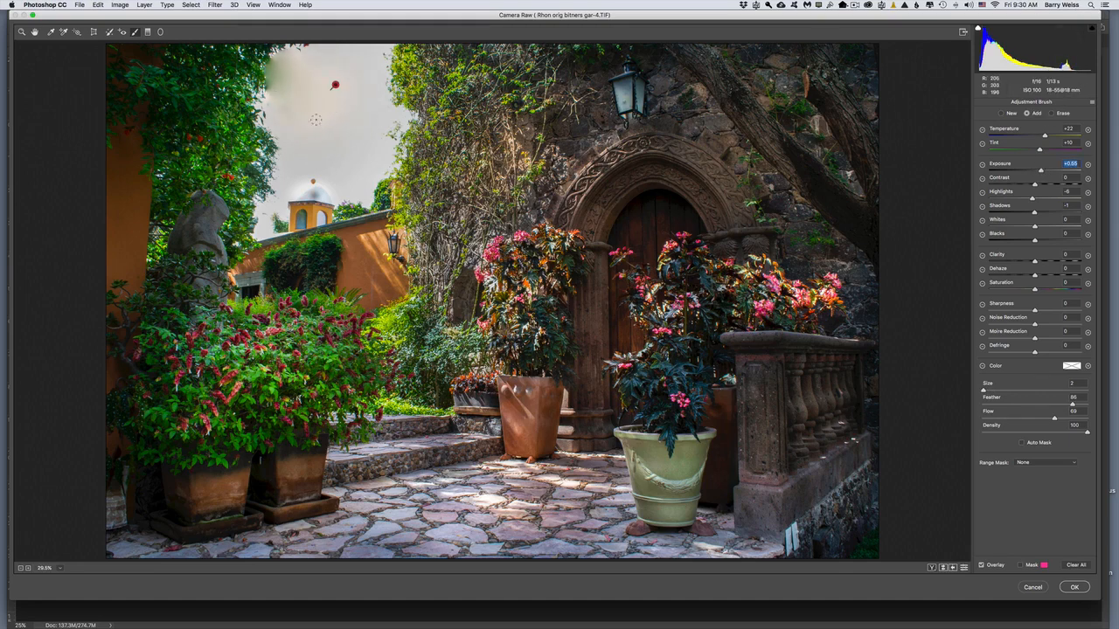
# Step: Enlarge the adjustment brush to size 7, paint the upper sky near the tree, and set the exposure to +1.00
pyautogui.press('[')
pyautogui.press(']')
pyautogui.press(']')
pyautogui.press(']')
pyautogui.press(']')
pyautogui.press(']')
pyautogui.moveTo(280, 73)
pyautogui.mouseDown()
pyautogui.moveTo(271, 90)
pyautogui.moveTo(303, 80)
pyautogui.mouseUp()
pyautogui.moveTo(1043, 172); pyautogui.dragTo(1047, 171)
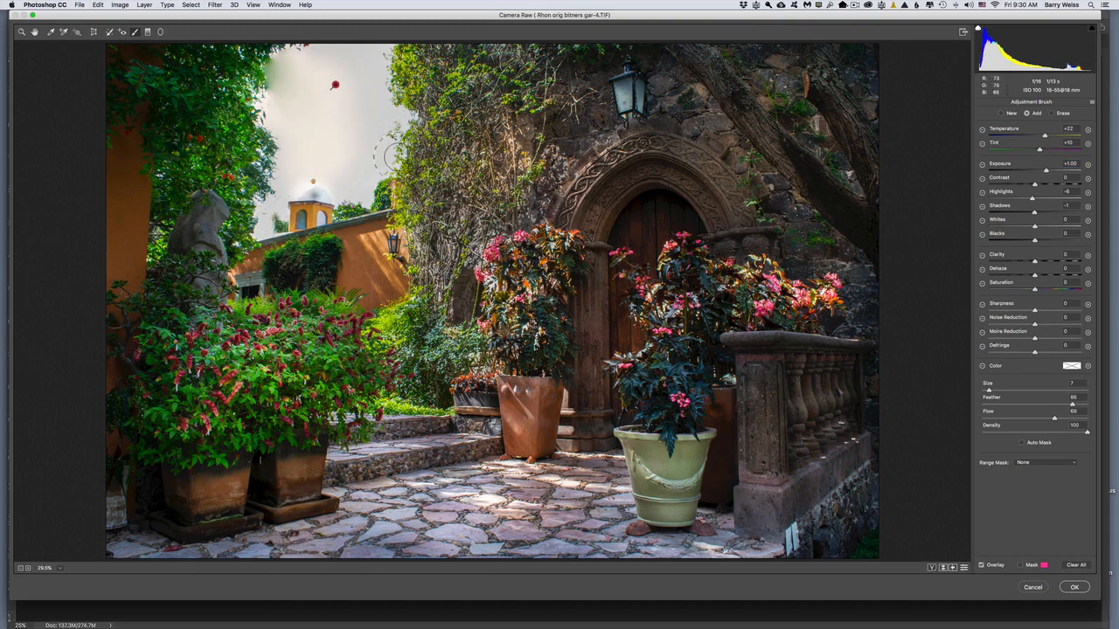
# Step: Reduce the adjustment brush to size 3 and apply the Camera Raw sky edits
pyautogui.press('[')
pyautogui.press('[')
pyautogui.press('[')
pyautogui.press('[')
pyautogui.press('[')
pyautogui.press('[')
pyautogui.press(']')
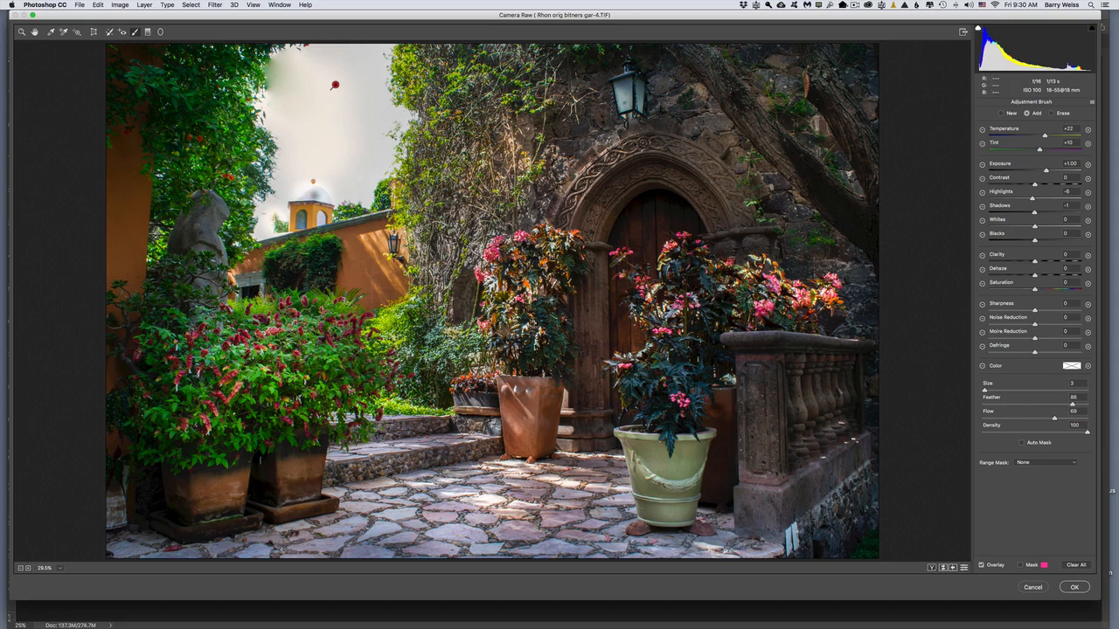
pyautogui.click(1076, 588)
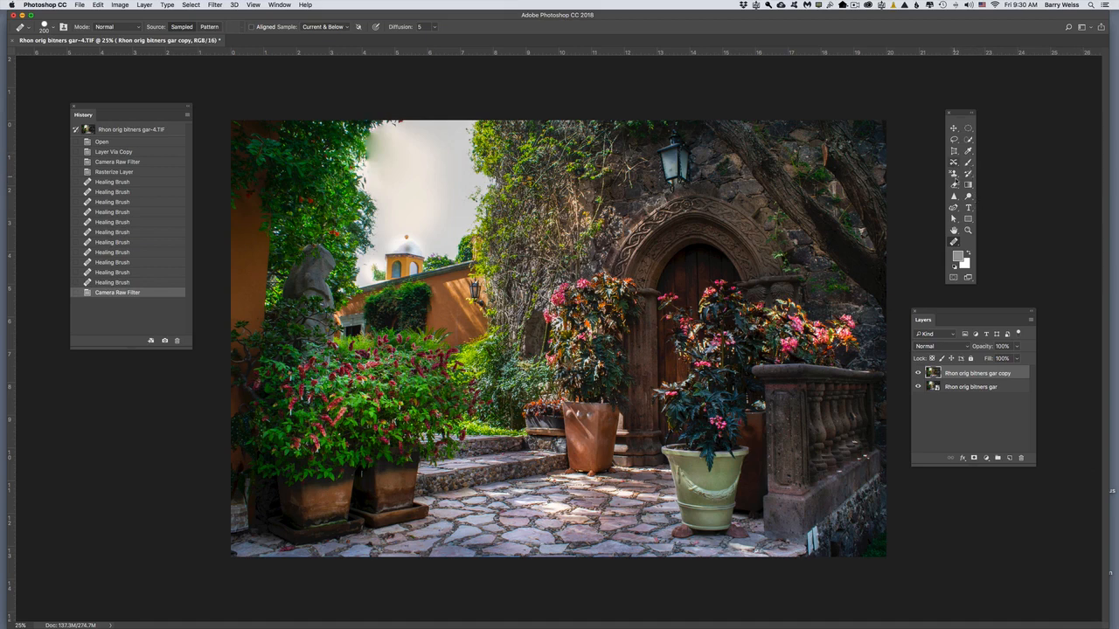
# Step: Switch to the Clone Stamp and start stamping over the blurred edge between the upper tree foliage and the sky
pyautogui.click(955, 173)
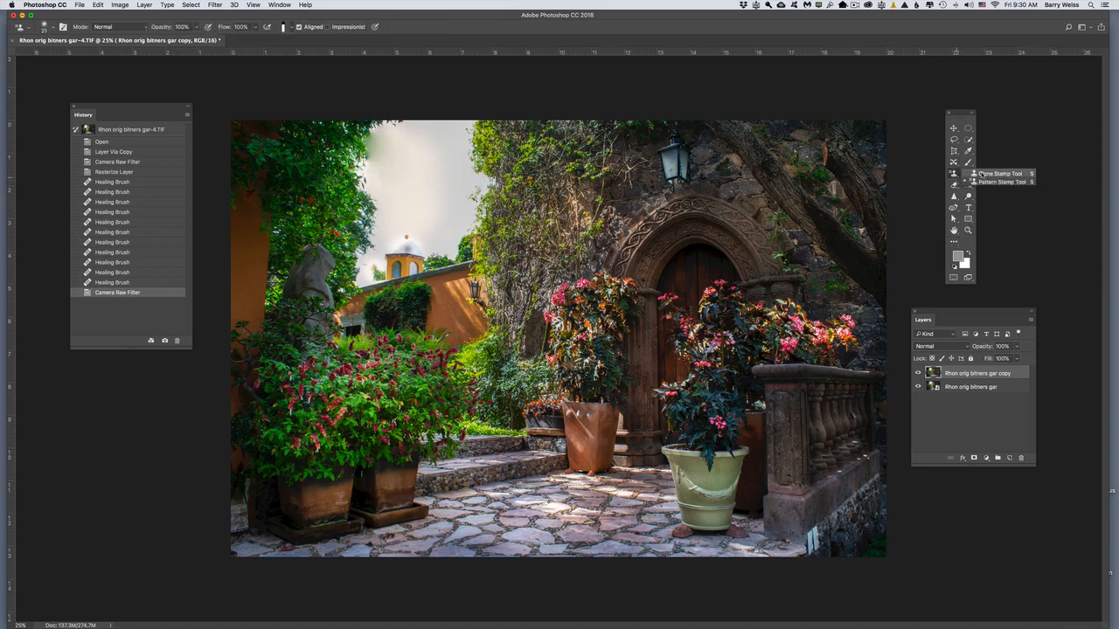
pyautogui.click(978, 174)
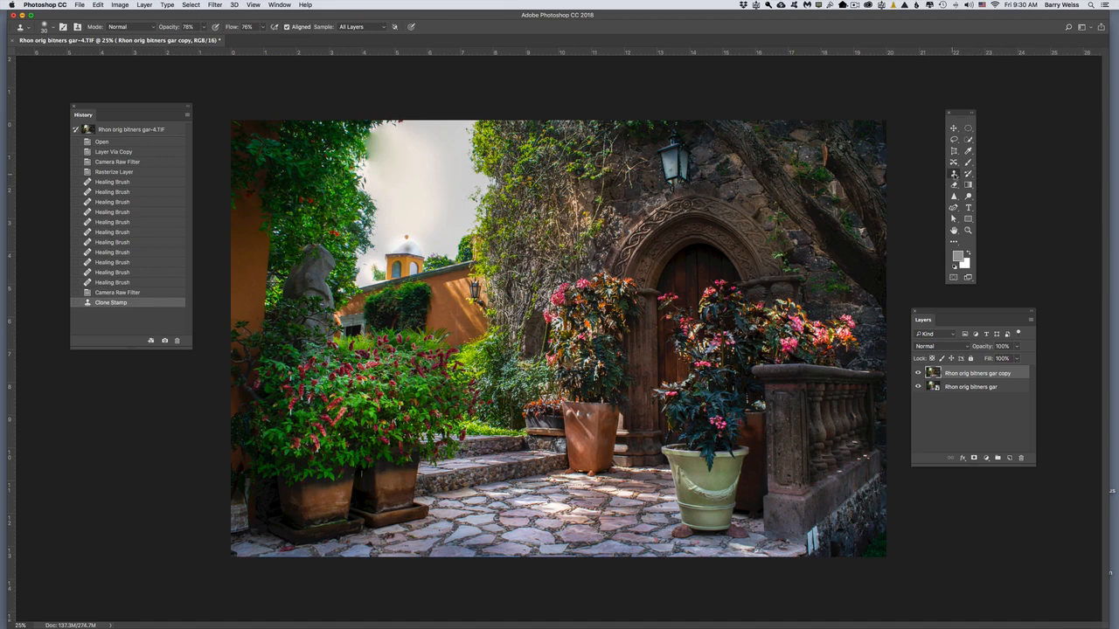
pyautogui.click(955, 173)
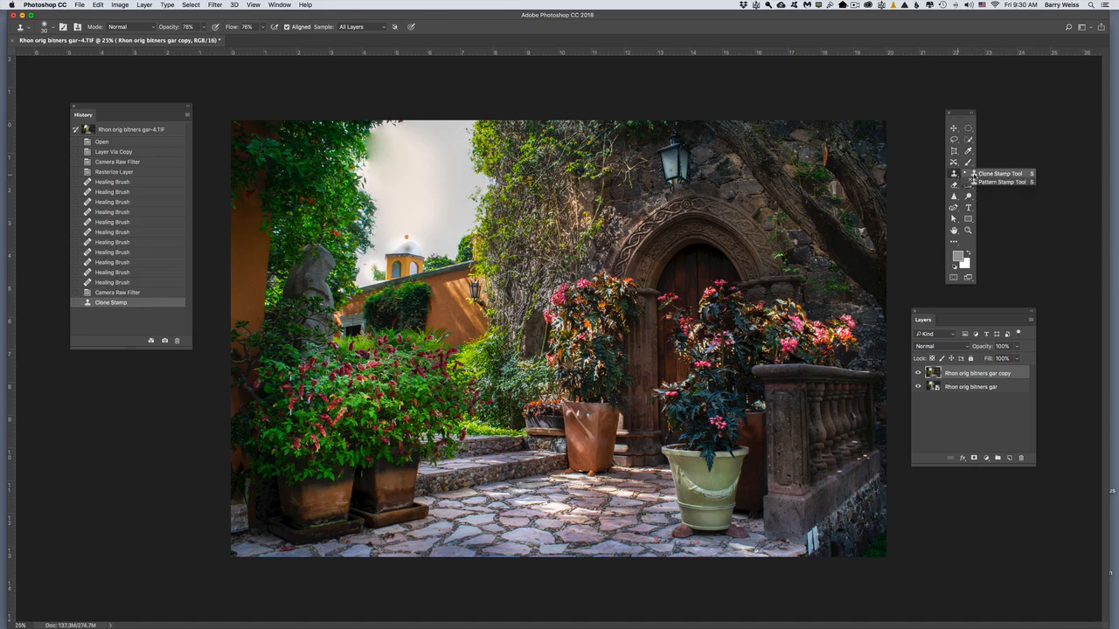
pyautogui.click(980, 174)
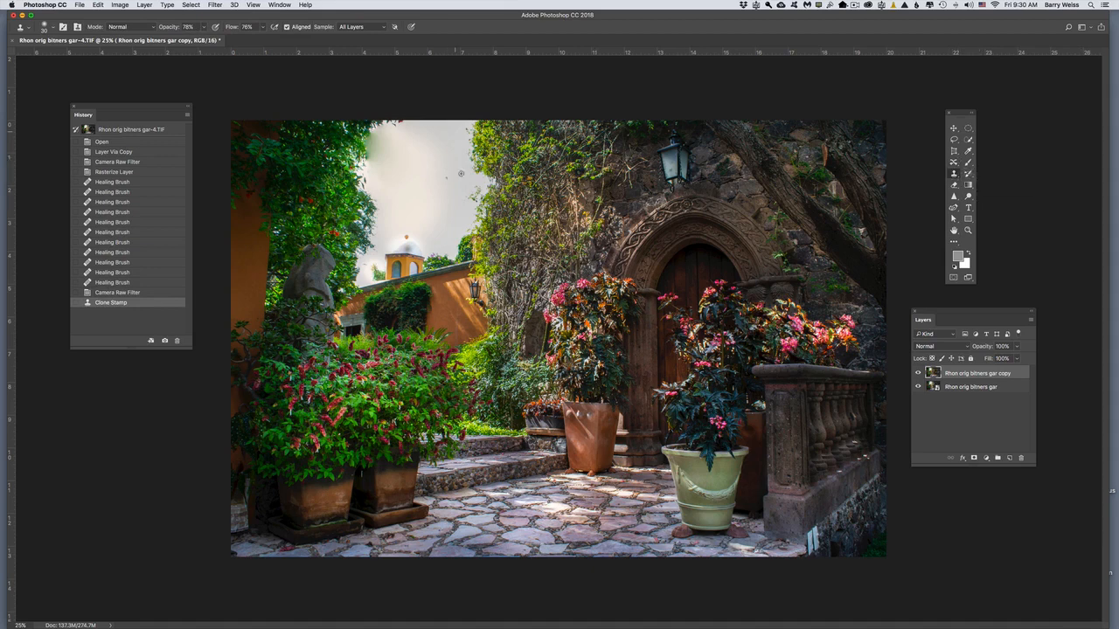
pyautogui.press('super+equal')
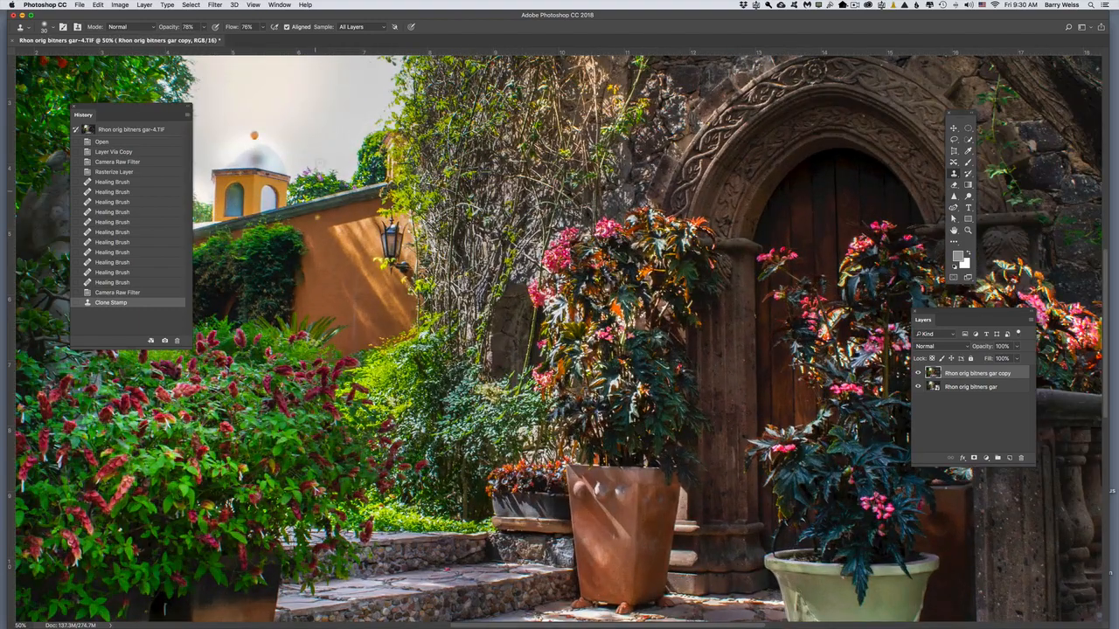
pyautogui.moveTo(292, 139)
pyautogui.mouseDown()
pyautogui.moveTo(432, 348)
pyautogui.moveTo(544, 419)
pyautogui.mouseUp()
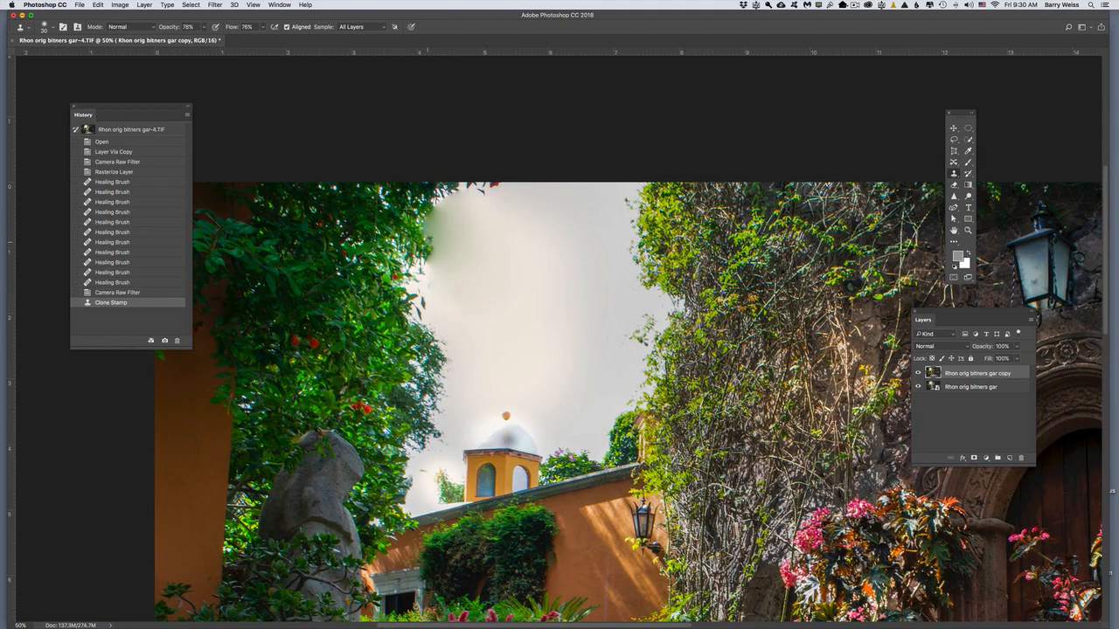
pyautogui.click(427, 223)
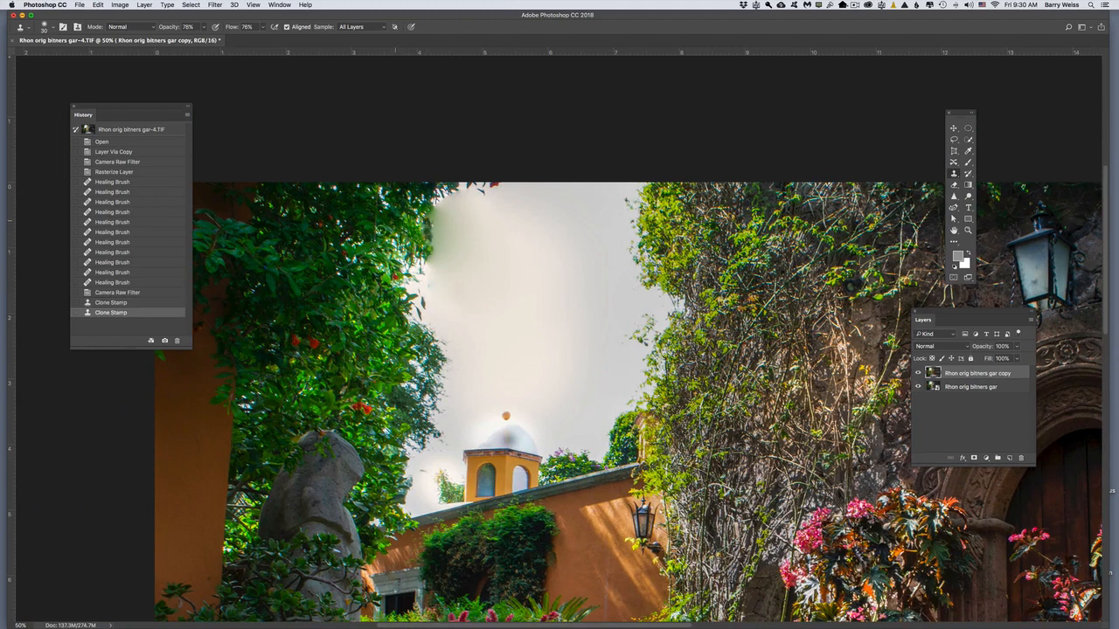
# Step: Set the Clone Stamp opacity to 46% and clone over the smudge beside the upper tree foliage
pyautogui.click(205, 26)
pyautogui.click(423, 250)
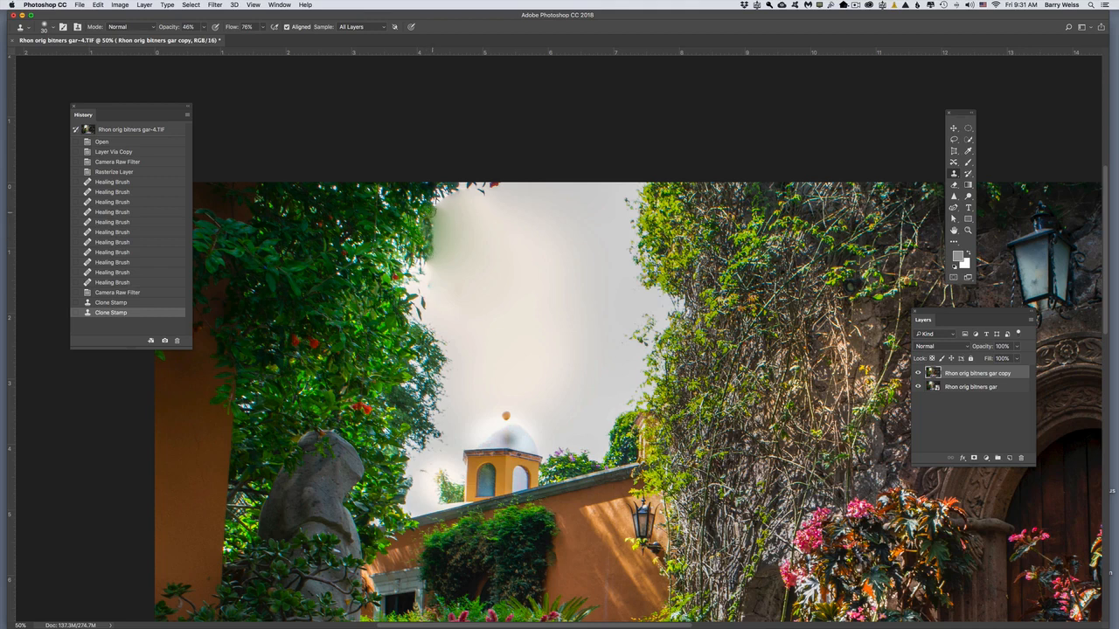
pyautogui.click(504, 221)
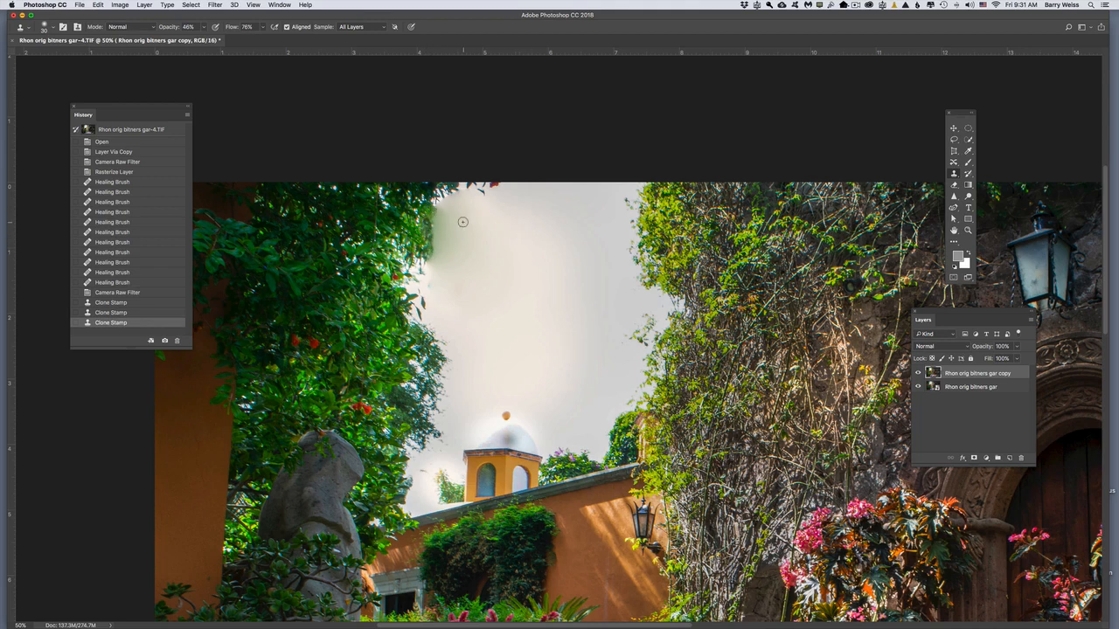
pyautogui.moveTo(448, 217)
pyautogui.mouseDown()
pyautogui.moveTo(437, 255)
pyautogui.moveTo(450, 223)
pyautogui.moveTo(457, 246)
pyautogui.moveTo(469, 244)
pyautogui.moveTo(468, 232)
pyautogui.moveTo(454, 233)
pyautogui.moveTo(462, 227)
pyautogui.moveTo(443, 263)
pyautogui.moveTo(477, 252)
pyautogui.moveTo(439, 235)
pyautogui.moveTo(445, 256)
pyautogui.moveTo(450, 203)
pyautogui.moveTo(460, 228)
pyautogui.moveTo(494, 243)
pyautogui.moveTo(458, 257)
pyautogui.moveTo(462, 239)
pyautogui.moveTo(437, 284)
pyautogui.moveTo(481, 210)
pyautogui.moveTo(452, 211)
pyautogui.moveTo(487, 260)
pyautogui.moveTo(498, 257)
pyautogui.moveTo(442, 236)
pyautogui.moveTo(442, 220)
pyautogui.moveTo(469, 246)
pyautogui.moveTo(504, 231)
pyautogui.moveTo(459, 220)
pyautogui.moveTo(444, 204)
pyautogui.moveTo(470, 197)
pyautogui.moveTo(453, 198)
pyautogui.moveTo(511, 234)
pyautogui.moveTo(456, 274)
pyautogui.moveTo(453, 259)
pyautogui.moveTo(431, 263)
pyautogui.moveTo(457, 198)
pyautogui.moveTo(504, 235)
pyautogui.moveTo(452, 257)
pyautogui.moveTo(412, 229)
pyautogui.mouseUp()
pyautogui.moveTo(412, 229); pyautogui.dragTo(407, 240)
# Step: Undo the last two Clone Stamp strokes on the tree edge
pyautogui.press('super+z')
pyautogui.press('super+z')
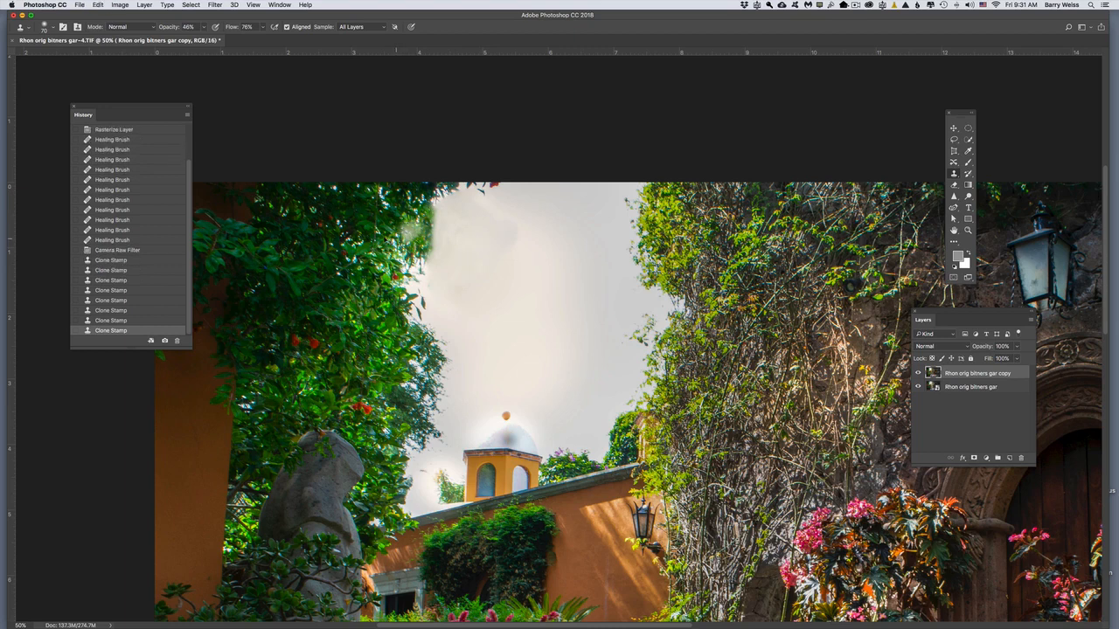
pyautogui.press('super+alt+z')
pyautogui.press('super+alt+z')
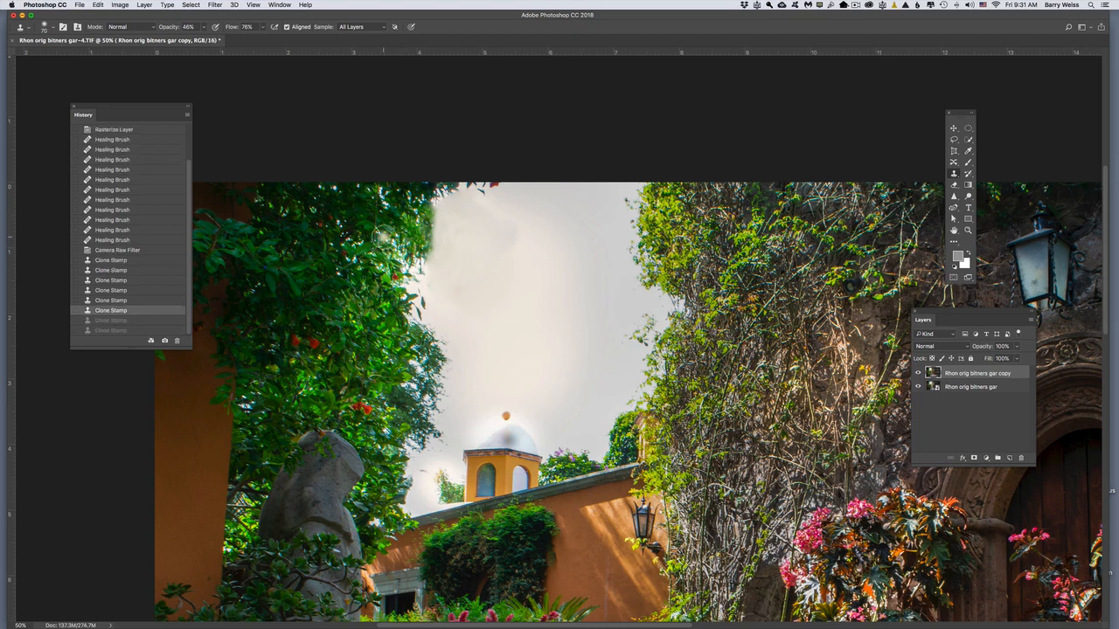
# Step: Reduce the Clone Stamp brush to size 40 and rebuild a clean boundary between the upper tree foliage and the sky
pyautogui.keyDown('super'); pyautogui.click(392, 229); pyautogui.keyUp('super')
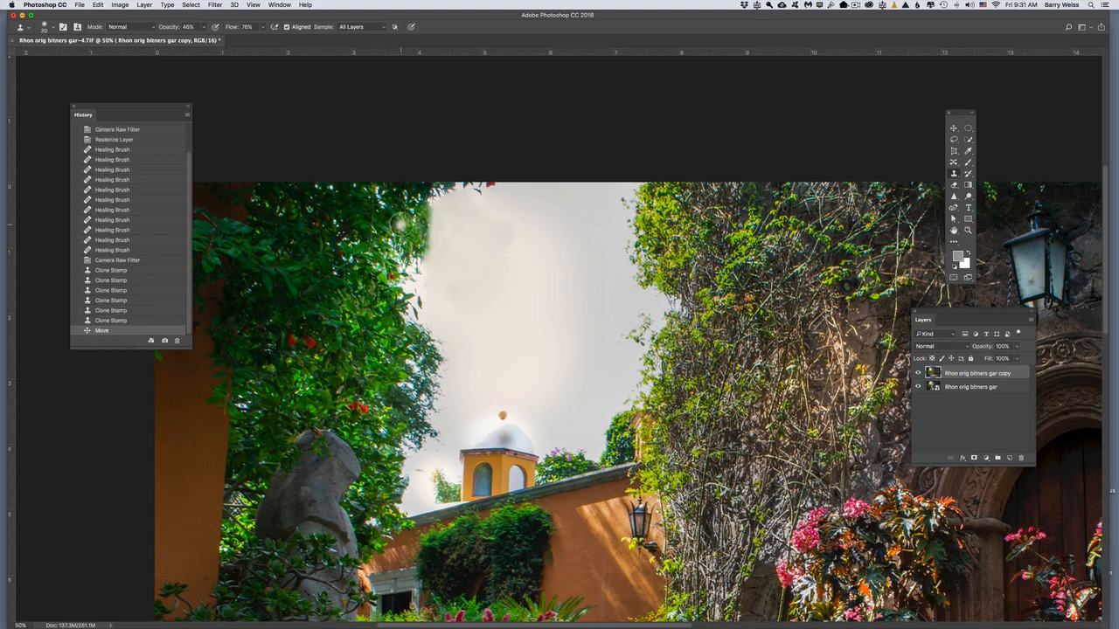
pyautogui.press('[')
pyautogui.press('[')
pyautogui.press('[')
pyautogui.moveTo(423, 206); pyautogui.dragTo(415, 272)
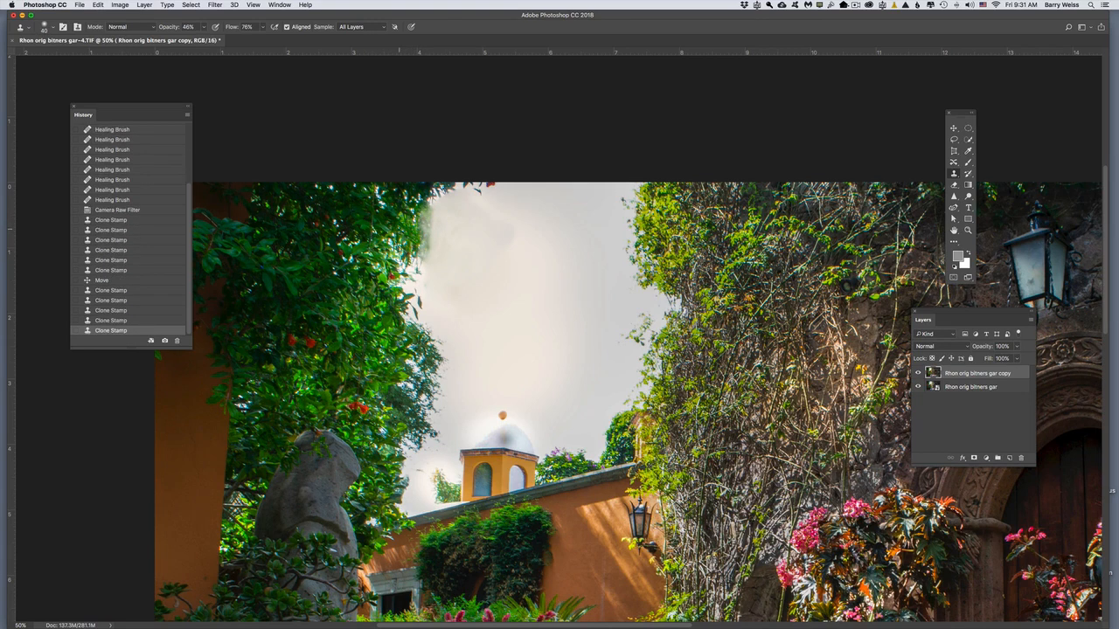
pyautogui.moveTo(423, 210); pyautogui.dragTo(421, 253)
pyautogui.moveTo(423, 216); pyautogui.dragTo(421, 260)
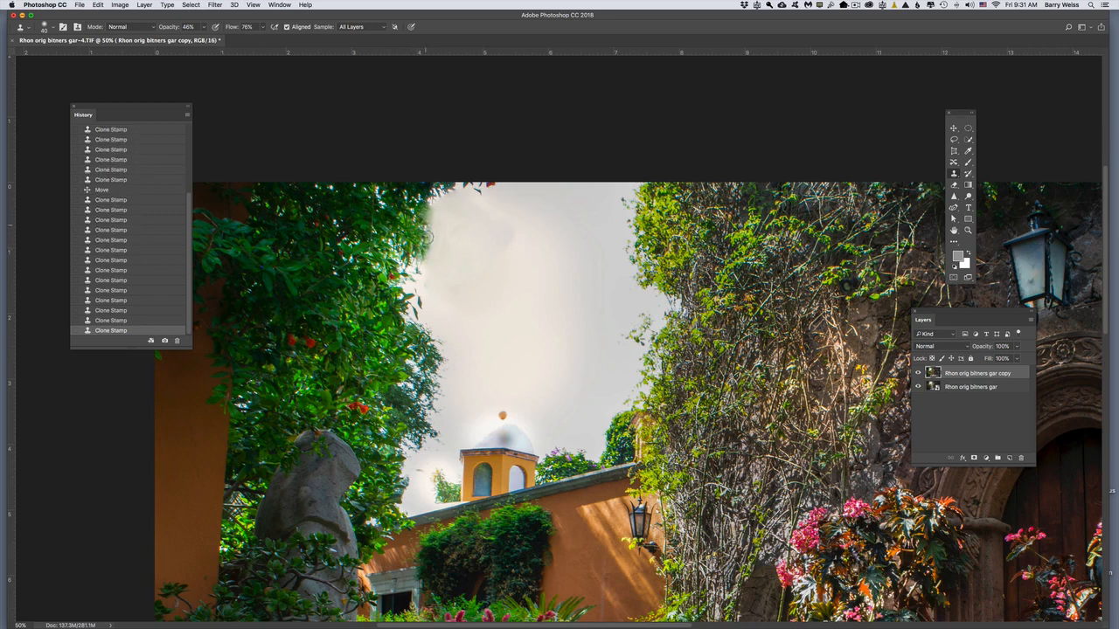
pyautogui.moveTo(419, 210); pyautogui.dragTo(421, 257)
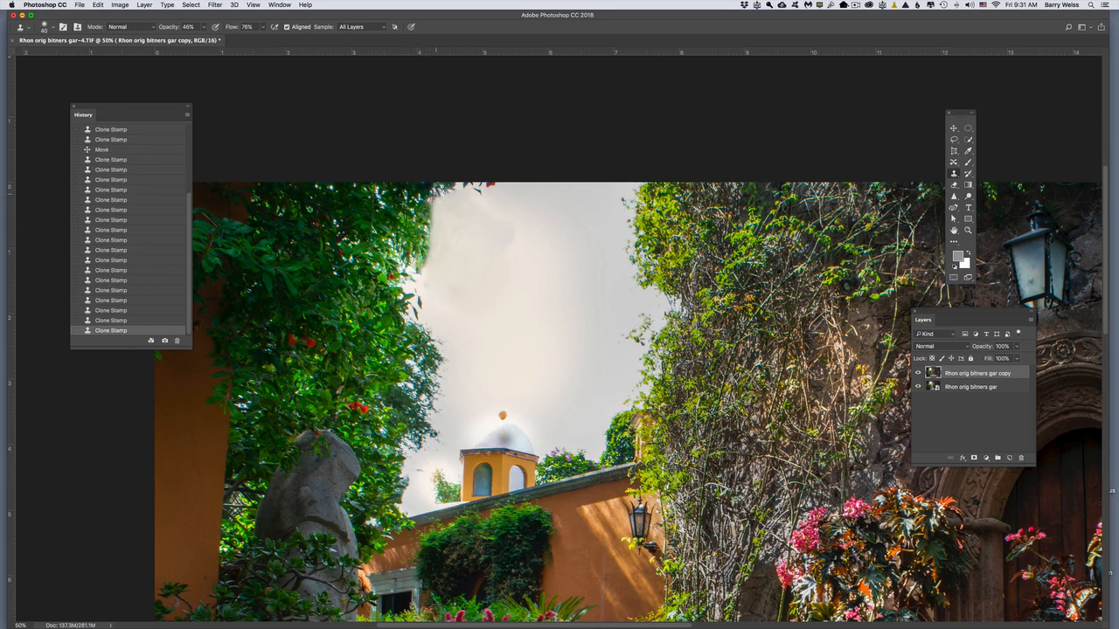
pyautogui.click(404, 263)
pyautogui.click(402, 264)
# Step: Clone sky over the small tree beside the domed tower, raising the Clone Stamp opacity to 64%
pyautogui.click(435, 480)
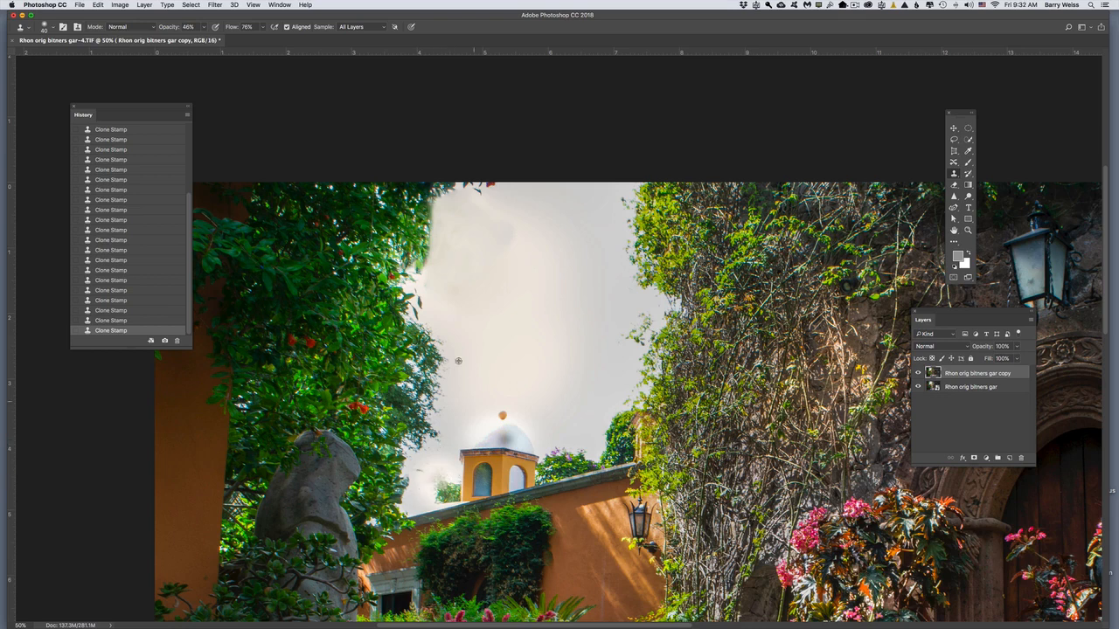
pyautogui.keyDown('alt'); pyautogui.click(542, 327); pyautogui.keyUp('alt')
pyautogui.moveTo(437, 483)
pyautogui.mouseDown()
pyautogui.moveTo(438, 473)
pyautogui.moveTo(455, 489)
pyautogui.moveTo(439, 500)
pyautogui.mouseUp()
pyautogui.click(204, 28)
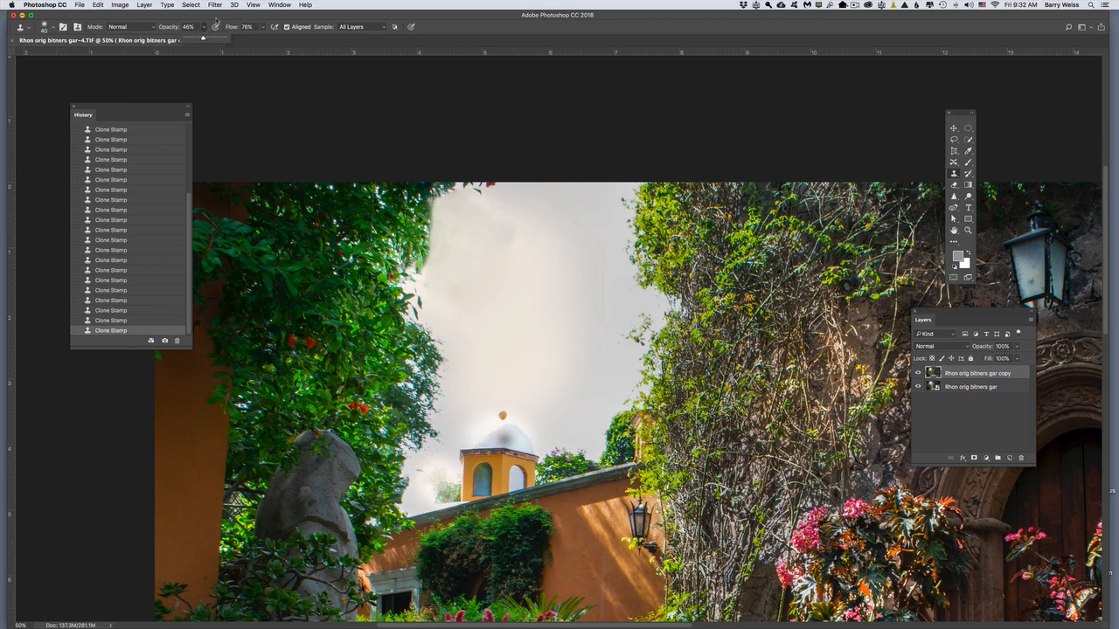
pyautogui.moveTo(206, 40); pyautogui.dragTo(213, 40)
pyautogui.click(496, 347)
pyautogui.moveTo(437, 472)
pyautogui.mouseDown()
pyautogui.moveTo(454, 492)
pyautogui.moveTo(431, 501)
pyautogui.moveTo(441, 473)
pyautogui.moveTo(418, 470)
pyautogui.moveTo(442, 476)
pyautogui.moveTo(432, 486)
pyautogui.moveTo(446, 490)
pyautogui.moveTo(447, 477)
pyautogui.moveTo(443, 490)
pyautogui.moveTo(457, 496)
pyautogui.moveTo(458, 486)
pyautogui.moveTo(437, 494)
pyautogui.moveTo(441, 482)
pyautogui.moveTo(419, 481)
pyautogui.moveTo(434, 470)
pyautogui.moveTo(417, 480)
pyautogui.mouseUp()
# Step: Clone sky over the round finial on top of the tower's dome
pyautogui.keyDown('alt'); pyautogui.click(527, 368); pyautogui.keyUp('alt')
pyautogui.moveTo(505, 408)
pyautogui.mouseDown()
pyautogui.moveTo(497, 416)
pyautogui.moveTo(507, 413)
pyautogui.mouseUp()
pyautogui.keyDown('alt'); pyautogui.click(521, 401); pyautogui.keyUp('alt')
pyautogui.keyDown('alt'); pyautogui.click(521, 405); pyautogui.keyUp('alt')
pyautogui.moveTo(500, 412)
pyautogui.mouseDown()
pyautogui.moveTo(526, 397)
pyautogui.moveTo(500, 414)
pyautogui.mouseUp()
pyautogui.keyDown('alt'); pyautogui.click(527, 397); pyautogui.keyUp('alt')
pyautogui.keyDown('alt'); pyautogui.click(524, 407); pyautogui.keyUp('alt')
pyautogui.keyDown('alt'); pyautogui.click(532, 401); pyautogui.keyUp('alt')
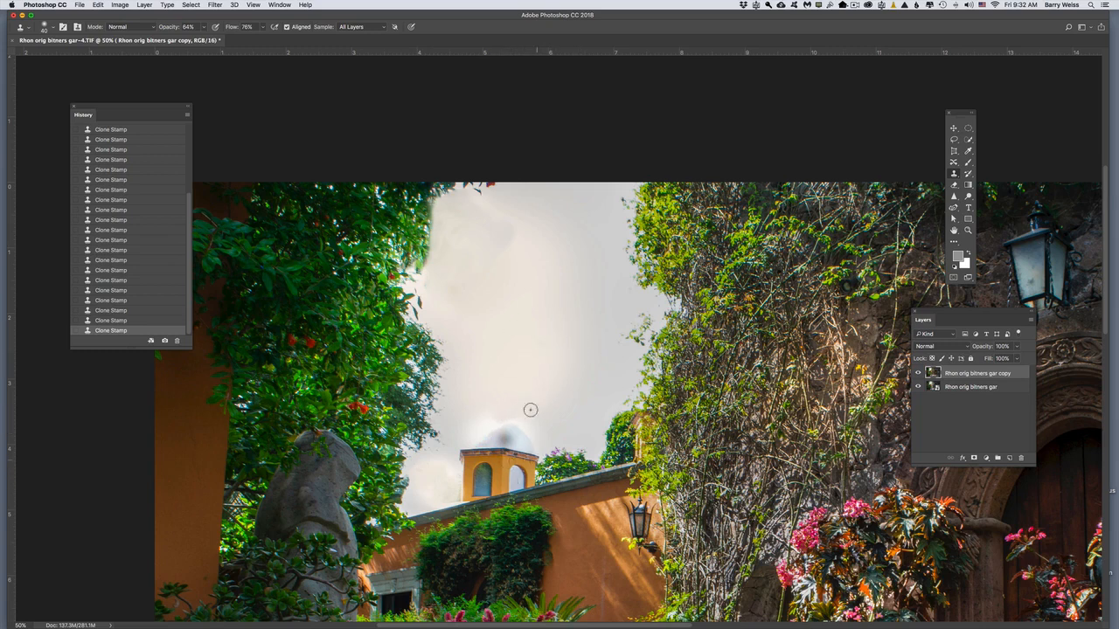
# Step: Clone sky over the white dome on top of the tower and smooth the sky around and above it
pyautogui.keyDown('alt'); pyautogui.click(539, 387); pyautogui.keyUp('alt')
pyautogui.moveTo(510, 424)
pyautogui.mouseDown()
pyautogui.moveTo(525, 431)
pyautogui.moveTo(479, 443)
pyautogui.moveTo(529, 443)
pyautogui.moveTo(504, 446)
pyautogui.moveTo(527, 441)
pyautogui.moveTo(517, 426)
pyautogui.moveTo(525, 412)
pyautogui.moveTo(502, 420)
pyautogui.moveTo(546, 441)
pyautogui.moveTo(492, 440)
pyautogui.moveTo(494, 429)
pyautogui.mouseUp()
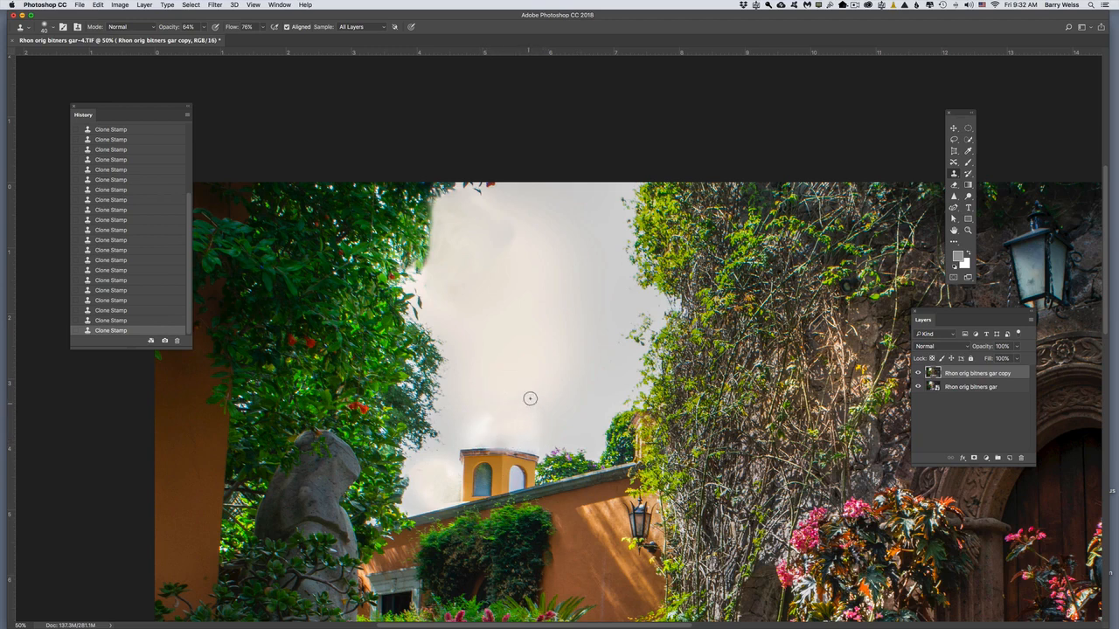
pyautogui.press('super+z')
pyautogui.press('super+z')
pyautogui.press('super+z')
pyautogui.moveTo(530, 429)
pyautogui.mouseDown()
pyautogui.moveTo(507, 437)
pyautogui.moveTo(528, 442)
pyautogui.moveTo(482, 442)
pyautogui.moveTo(492, 434)
pyautogui.moveTo(481, 419)
pyautogui.moveTo(460, 427)
pyautogui.moveTo(467, 421)
pyautogui.mouseUp()
pyautogui.keyDown('alt'); pyautogui.click(546, 244); pyautogui.keyUp('alt')
pyautogui.moveTo(516, 234)
pyautogui.mouseDown()
pyautogui.moveTo(495, 247)
pyautogui.moveTo(486, 215)
pyautogui.moveTo(517, 275)
pyautogui.mouseUp()
# Step: Place _DSC1921.NEF from the clouds and sky folder as a linked image, accepting its Camera Raw settings
pyautogui.click(79, 5)
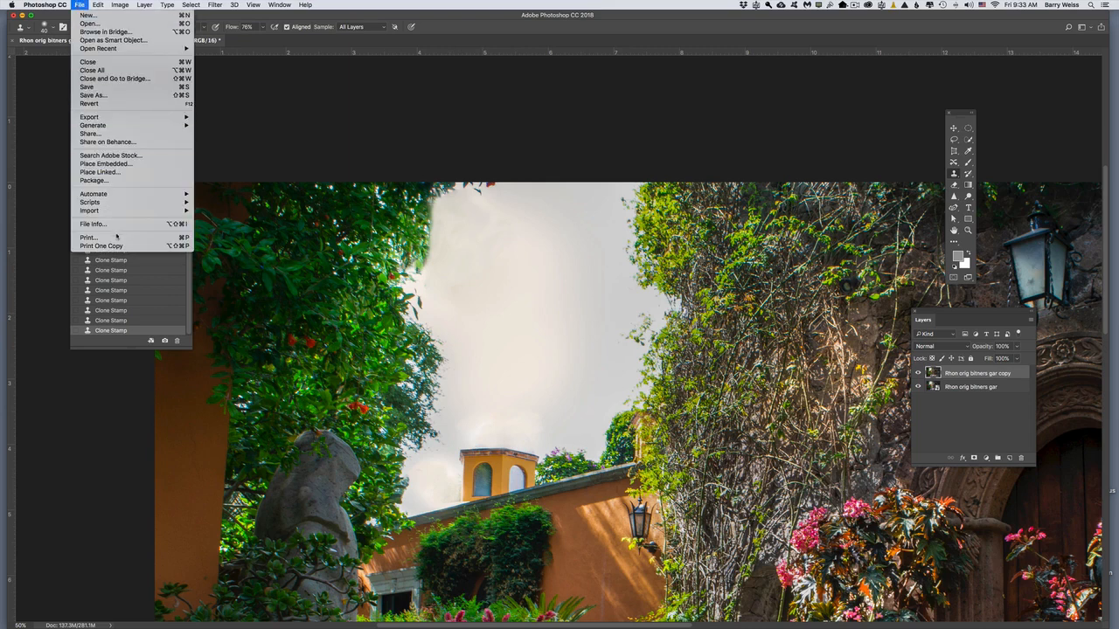
pyautogui.click(115, 172)
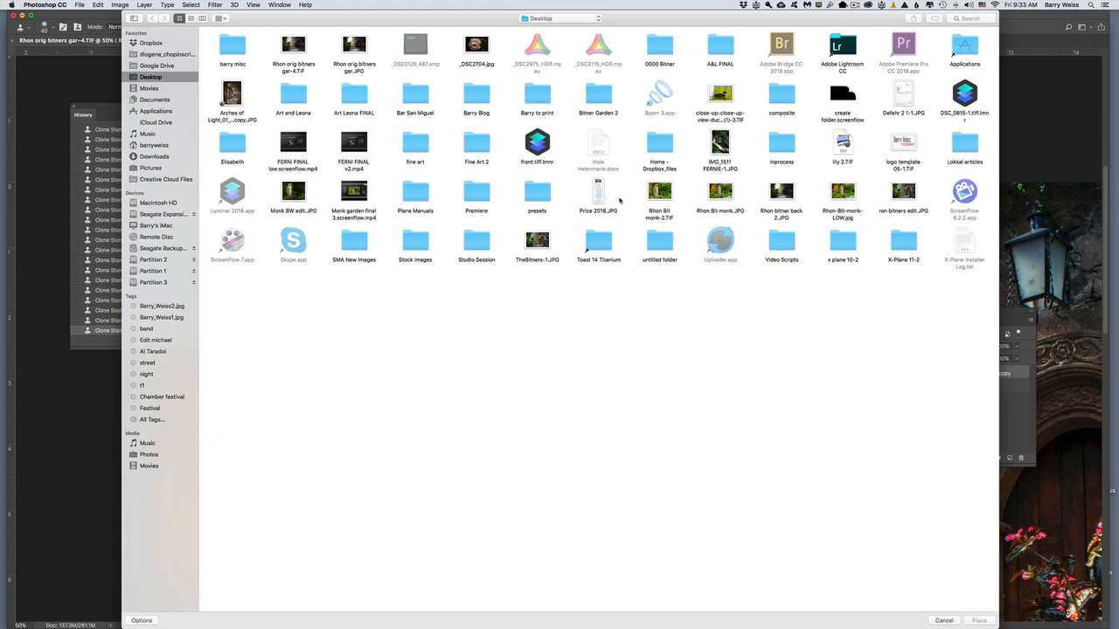
pyautogui.click(552, 19)
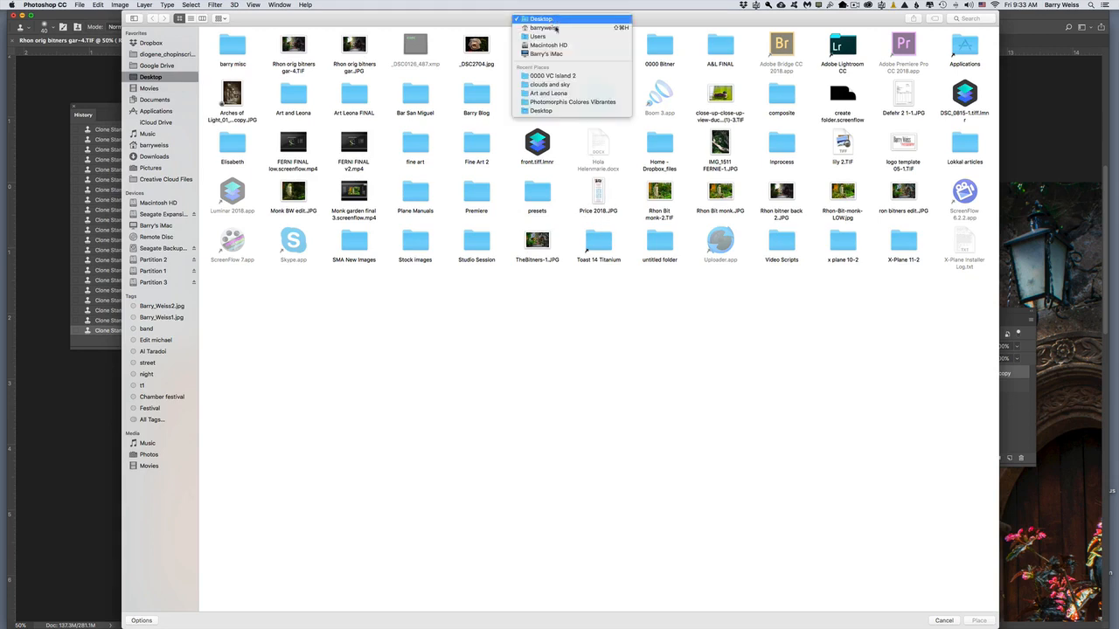
pyautogui.click(552, 84)
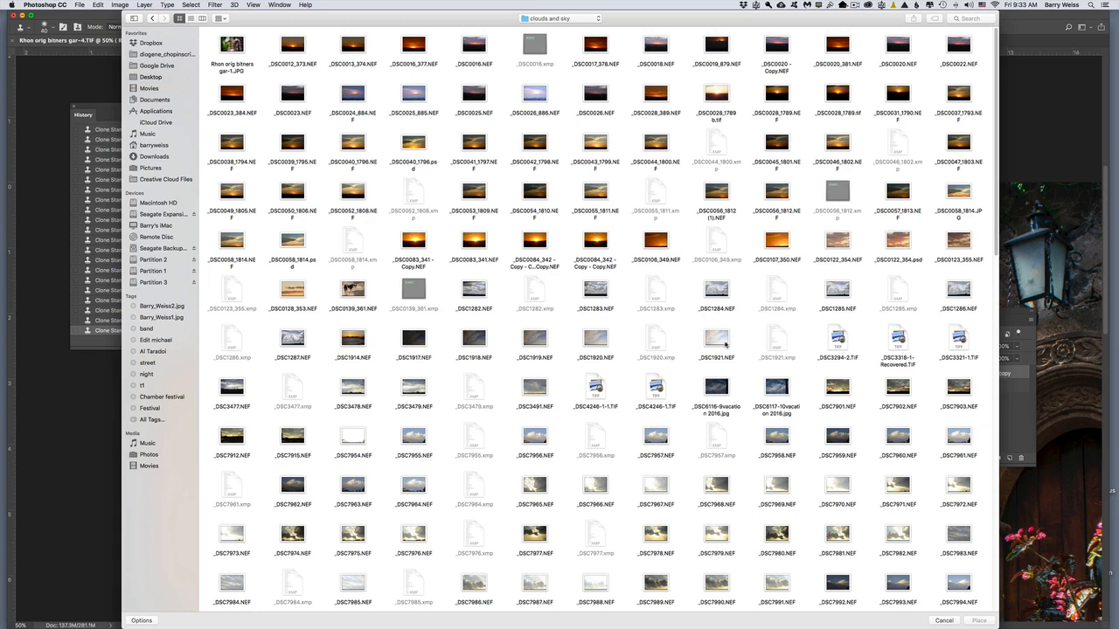
pyautogui.click(715, 347)
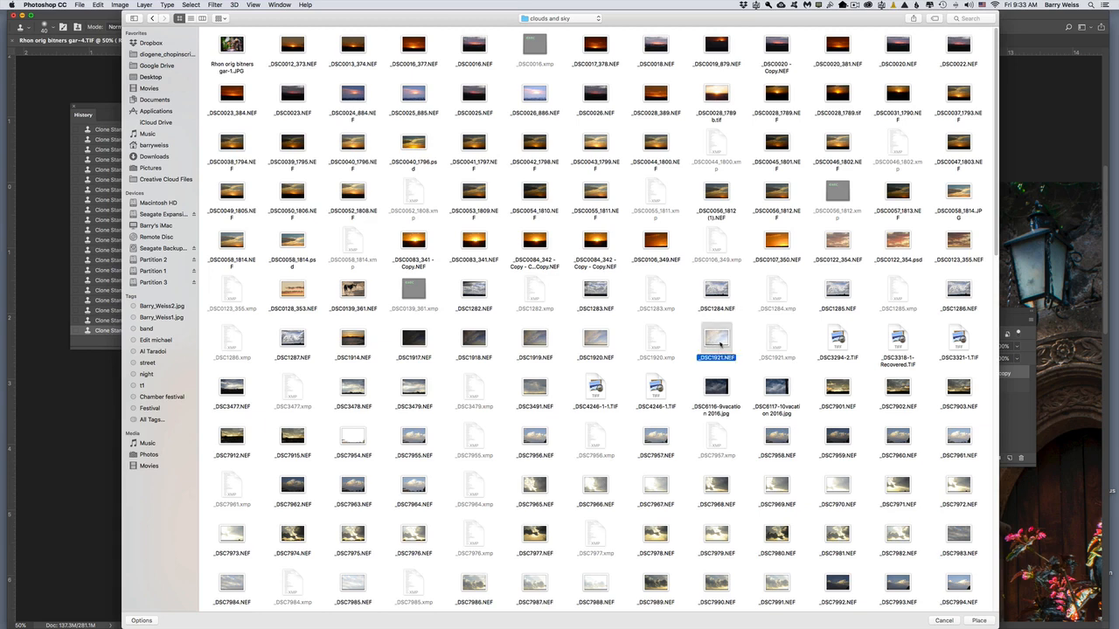
pyautogui.click(981, 621)
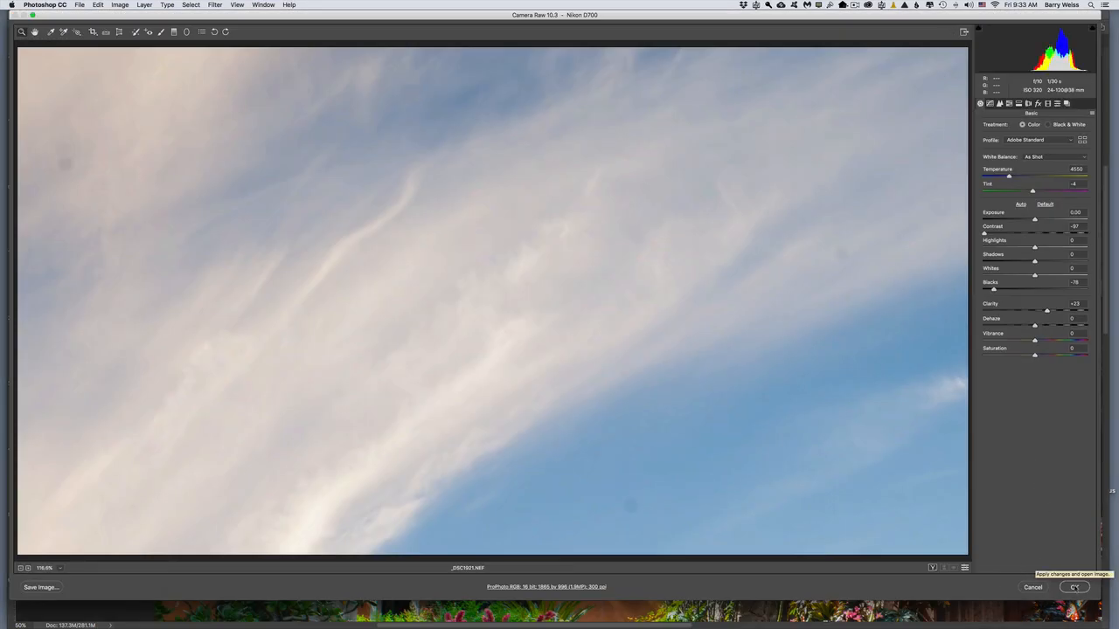
pyautogui.click(1074, 587)
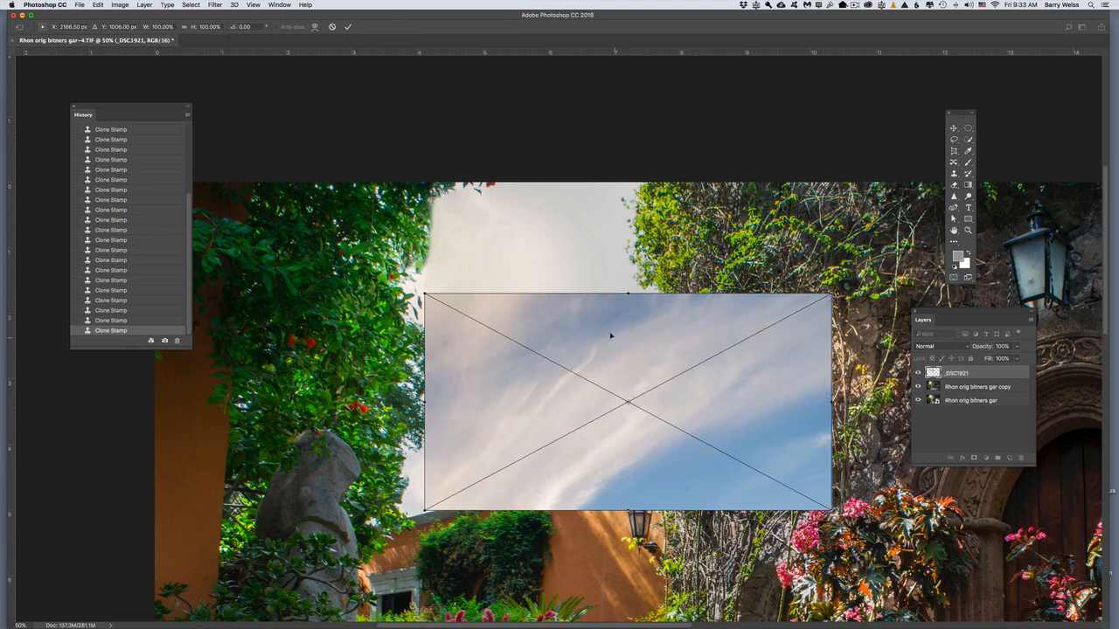
# Step: Fit the placed clouds over the sky opening at about 75% width and 153% height, using 54% opacity for alignment and restoring 100%
pyautogui.moveTo(614, 333); pyautogui.dragTo(596, 238)
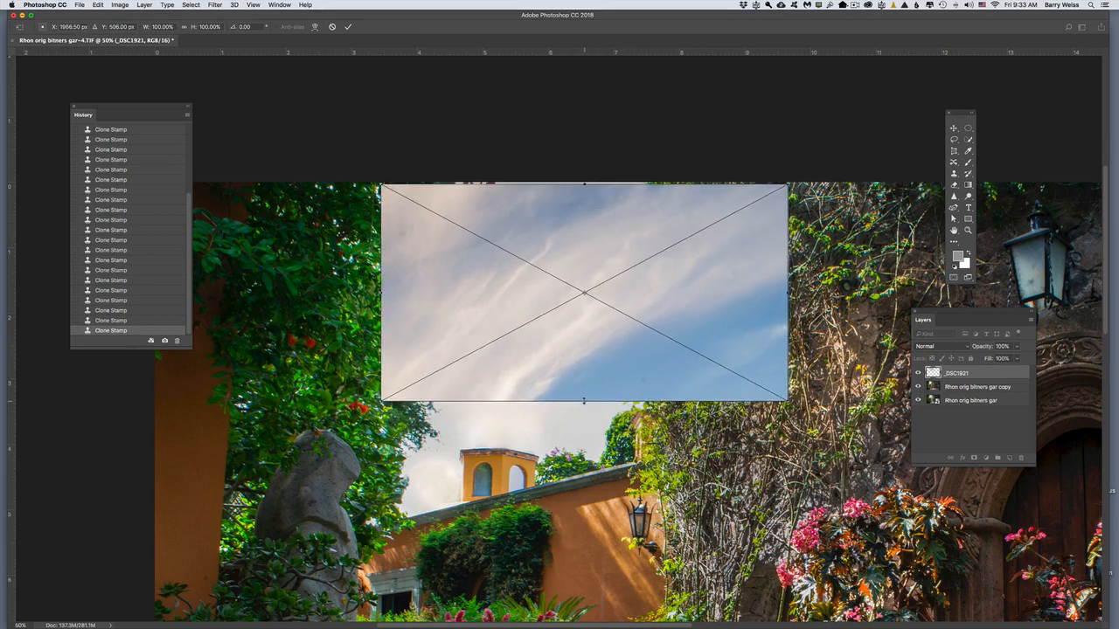
pyautogui.moveTo(584, 401); pyautogui.dragTo(584, 516)
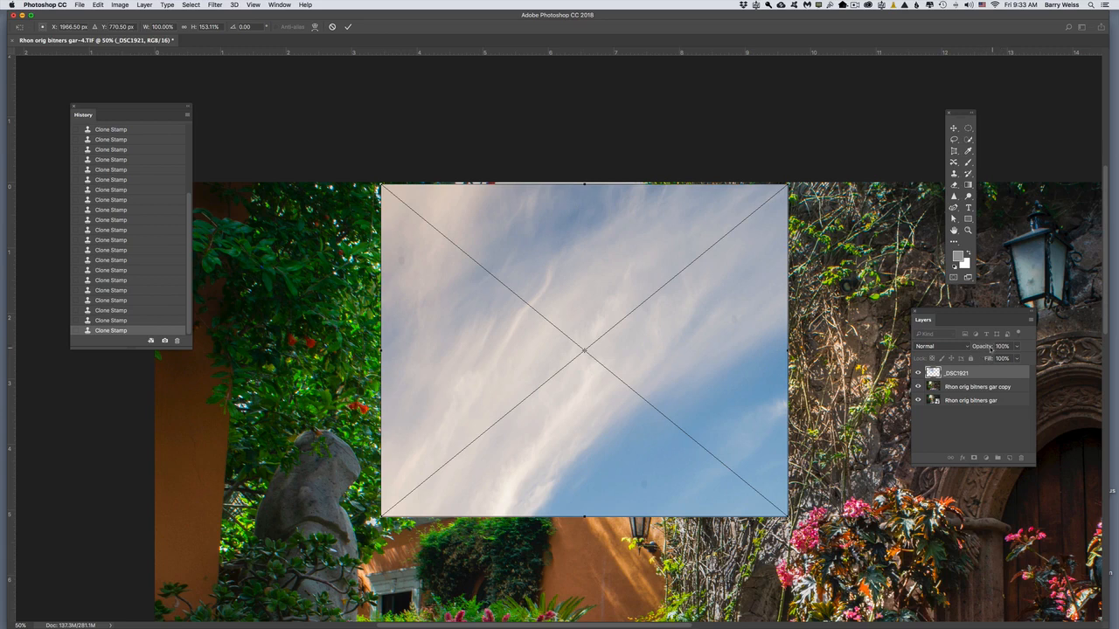
pyautogui.moveTo(990, 347); pyautogui.dragTo(976, 348)
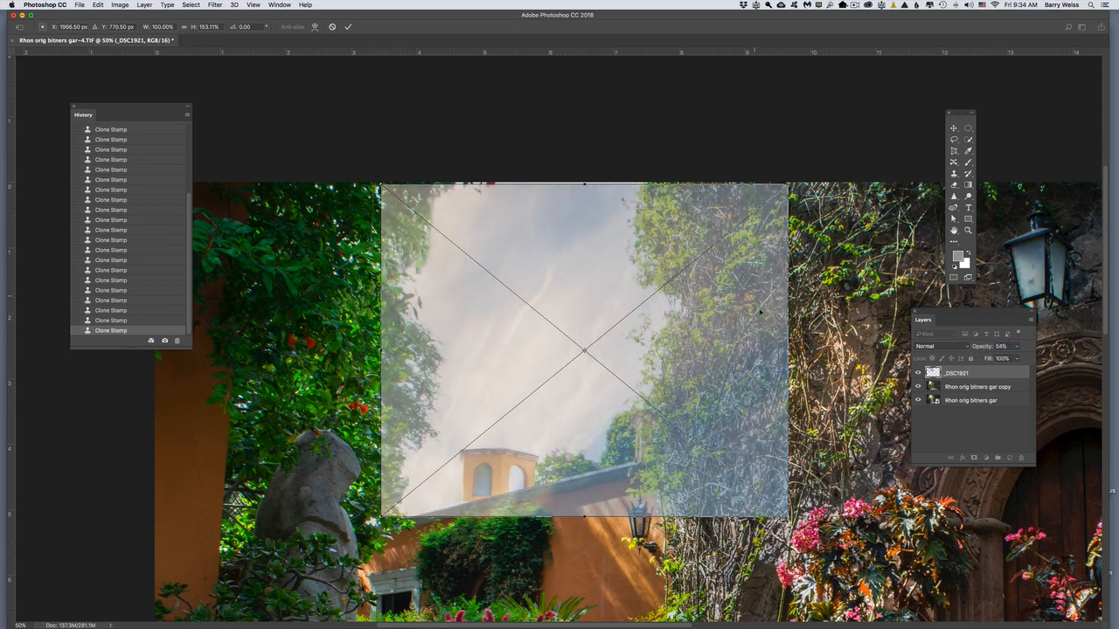
pyautogui.moveTo(788, 351); pyautogui.dragTo(686, 349)
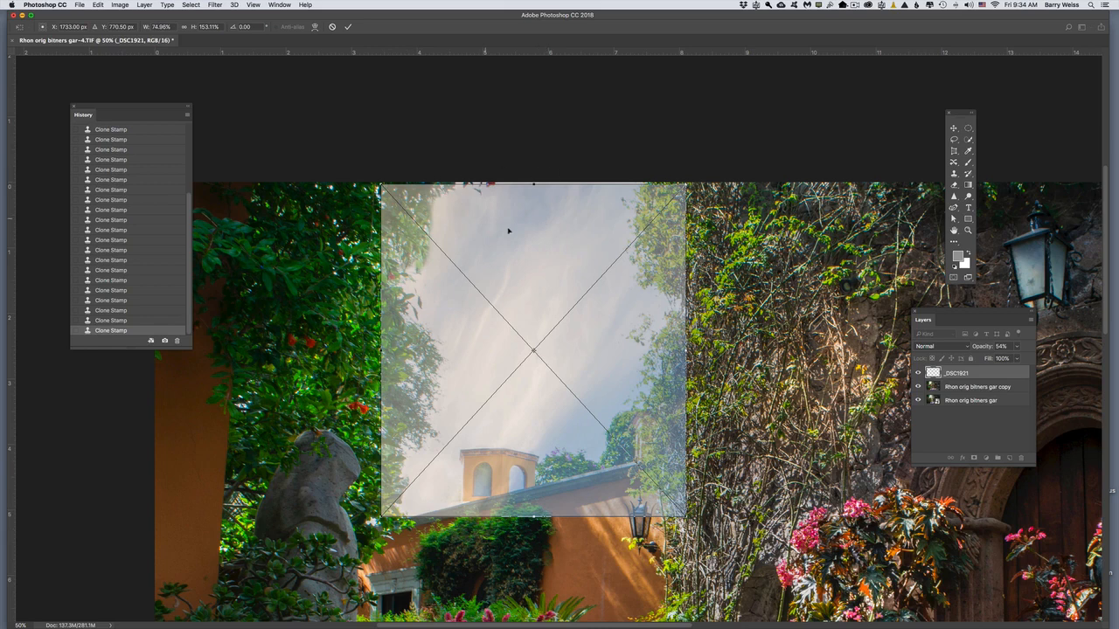
pyautogui.moveTo(512, 242); pyautogui.dragTo(516, 242)
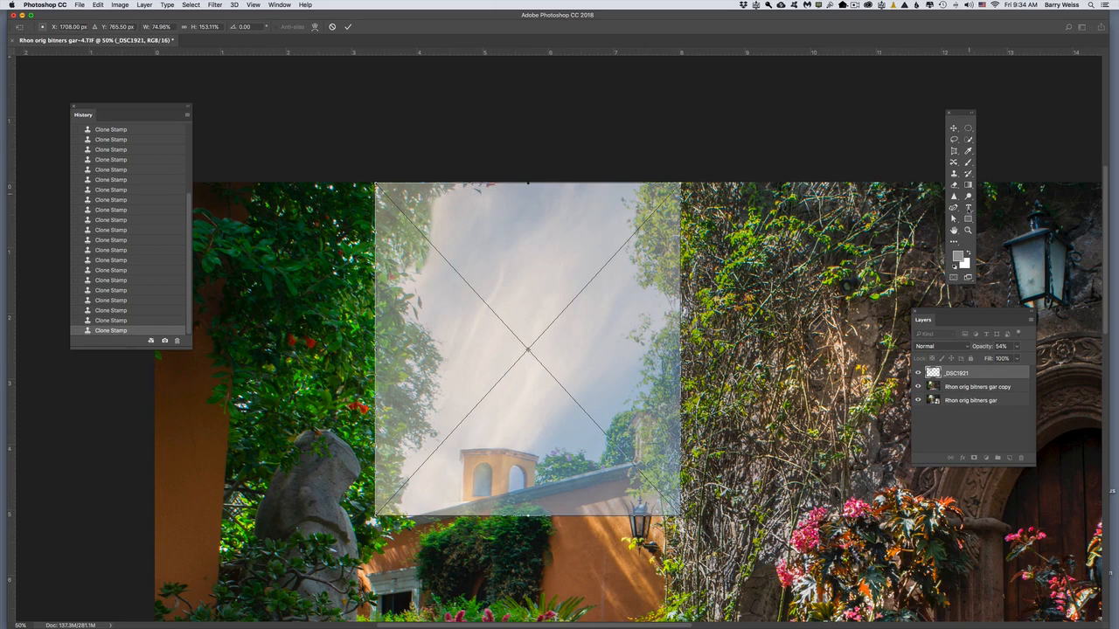
pyautogui.moveTo(976, 350); pyautogui.dragTo(1027, 350)
pyautogui.press('Return')
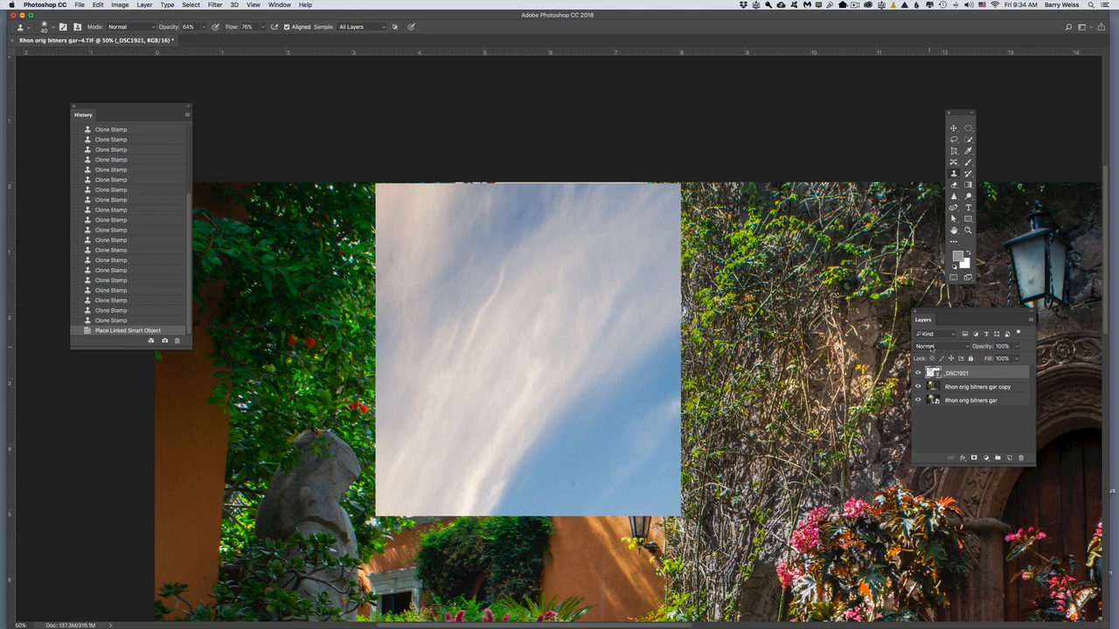
# Step: Set the cloud layer's blend mode to Multiply
pyautogui.moveTo(946, 316); pyautogui.dragTo(763, 247)
pyautogui.click(754, 276)
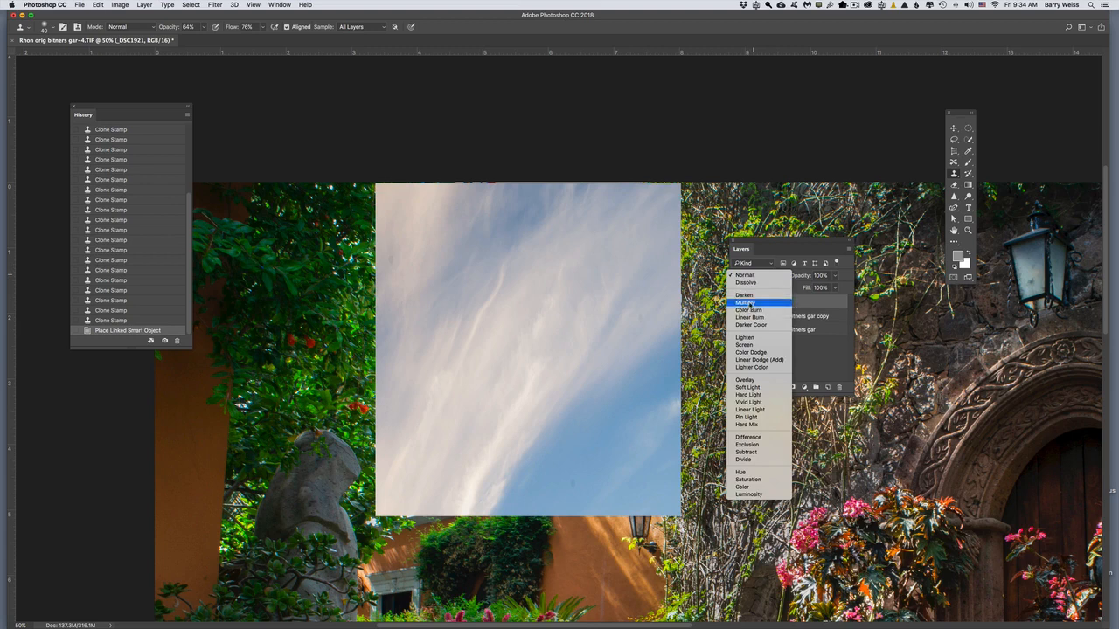
pyautogui.click(751, 303)
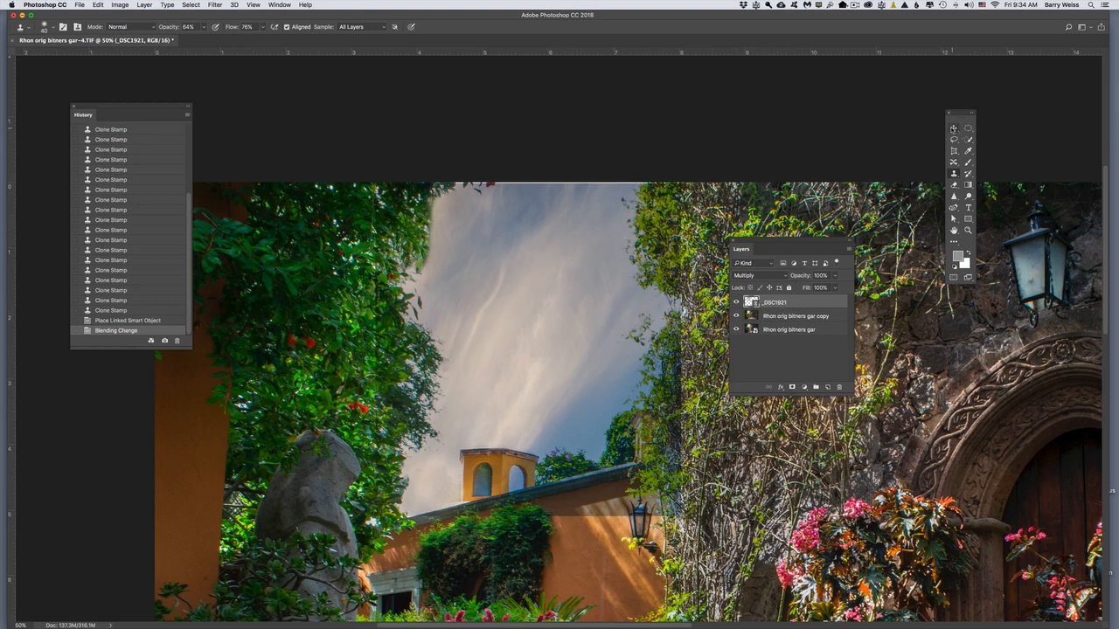
# Step: Nudge the clouds up past the photo's upper edge and stretch their lower edge to about 157% height
pyautogui.click(954, 129)
pyautogui.moveTo(522, 264); pyautogui.dragTo(529, 261)
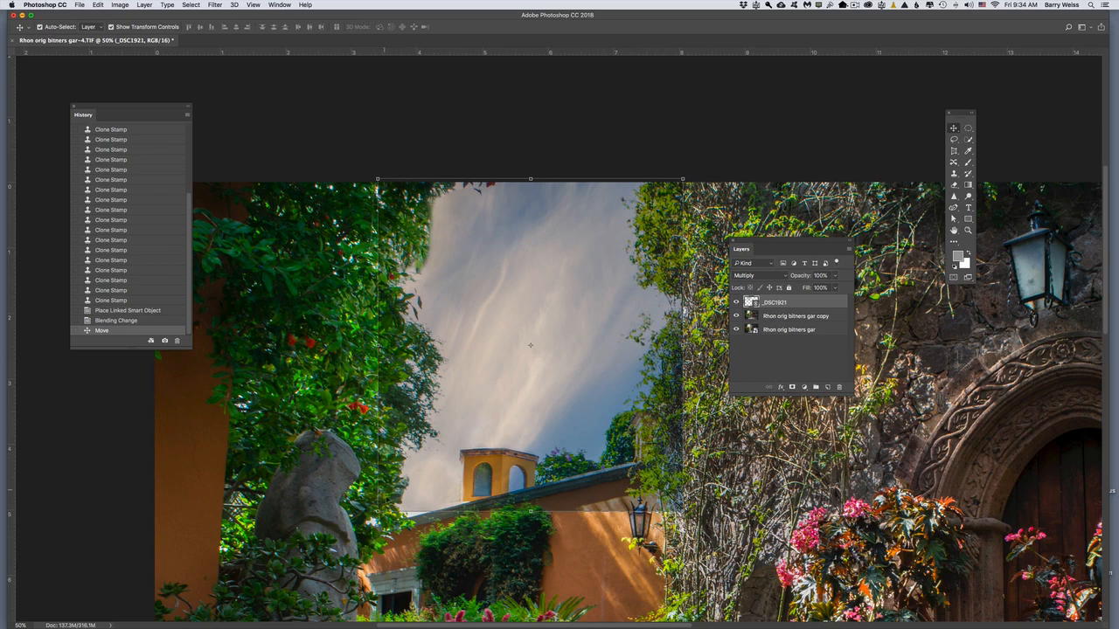
pyautogui.moveTo(531, 512); pyautogui.dragTo(531, 520)
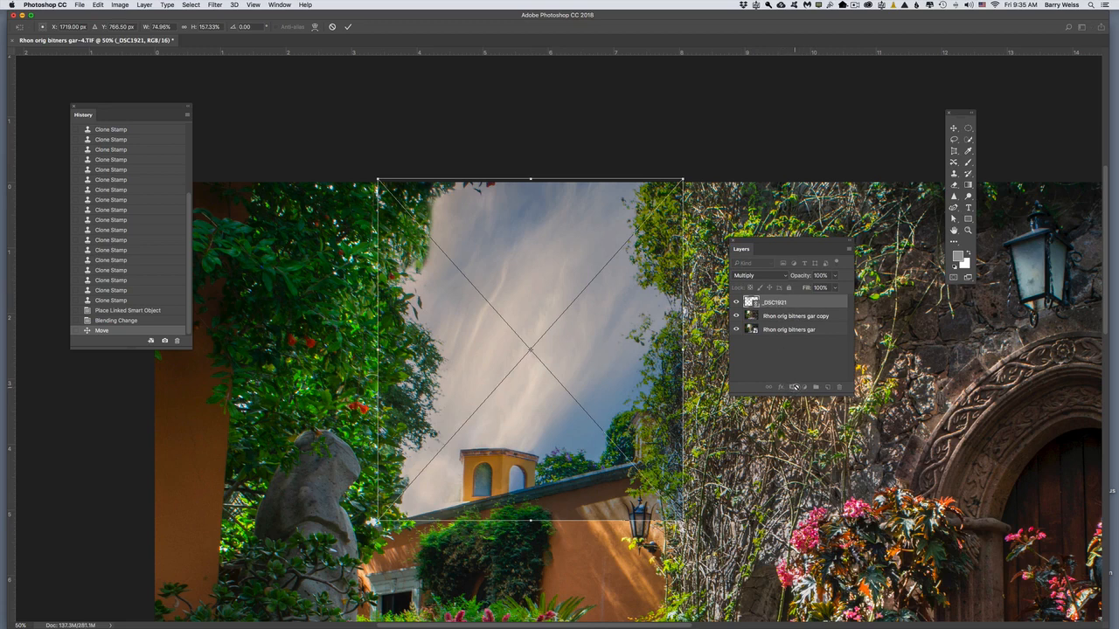
pyautogui.press('Return')
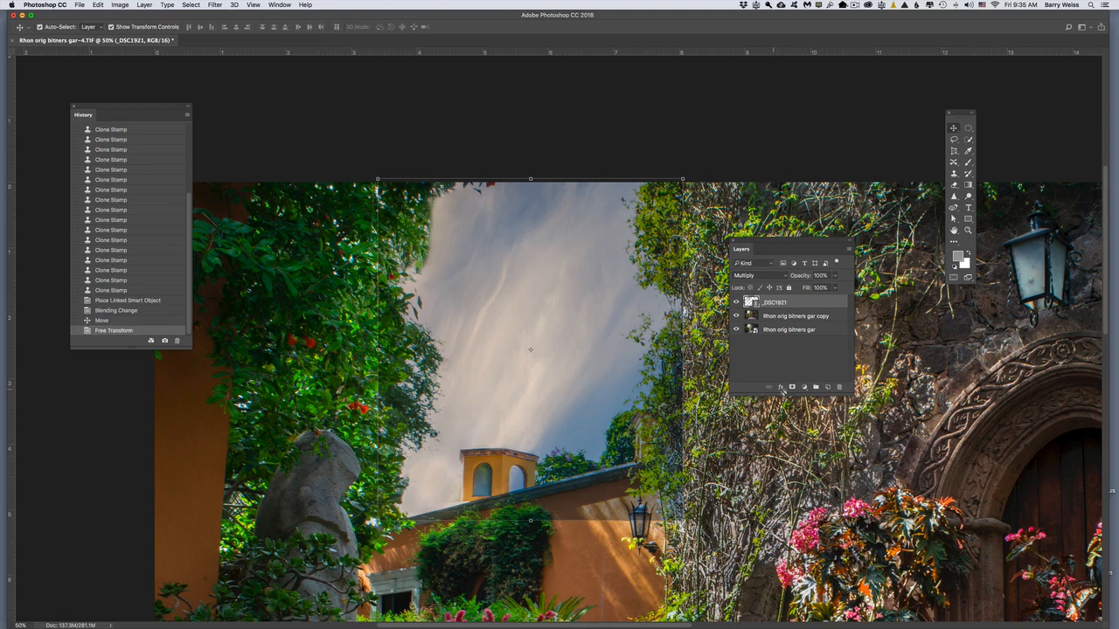
# Step: Add a layer mask to the _DSC1921 layer and ready the Brush tool with black as the foreground colour
pyautogui.click(792, 388)
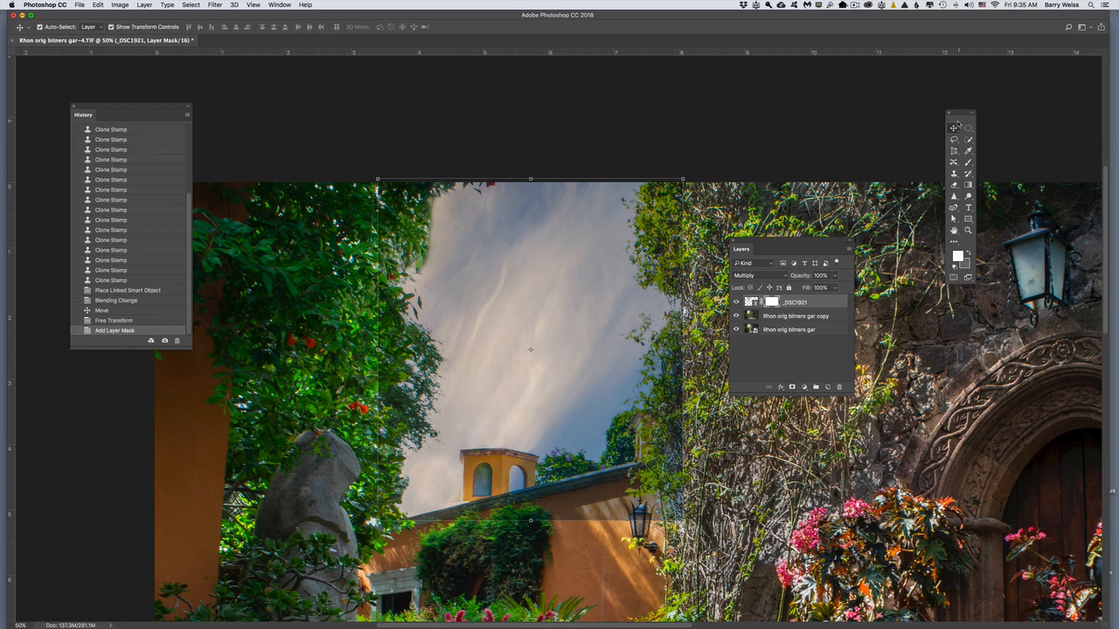
pyautogui.moveTo(956, 114); pyautogui.dragTo(764, 424)
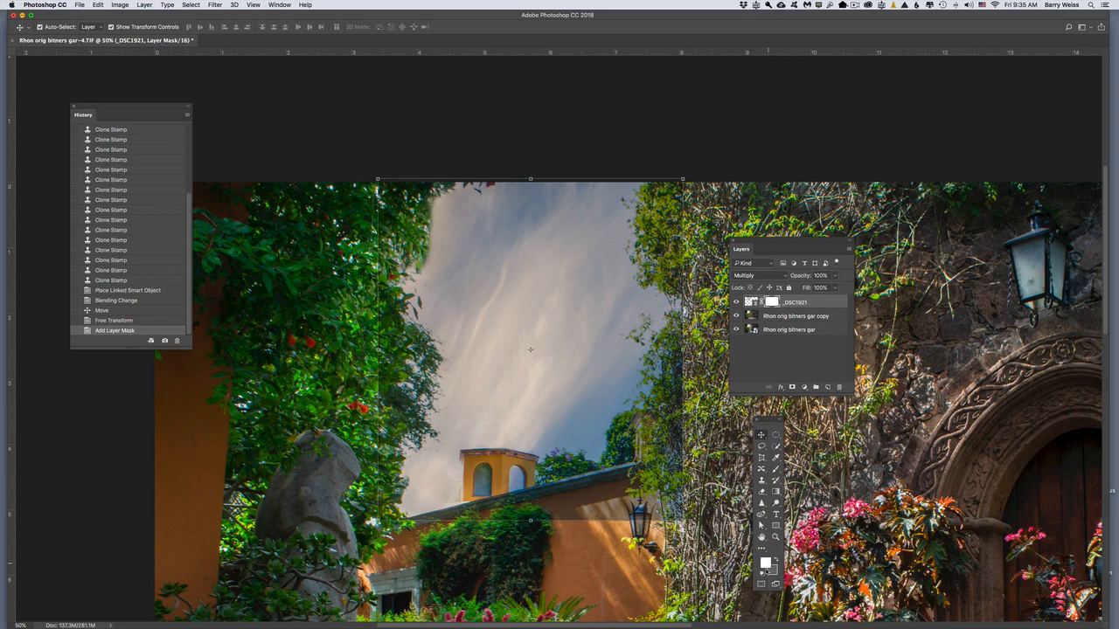
pyautogui.click(762, 572)
pyautogui.press('x')
pyautogui.click(775, 469)
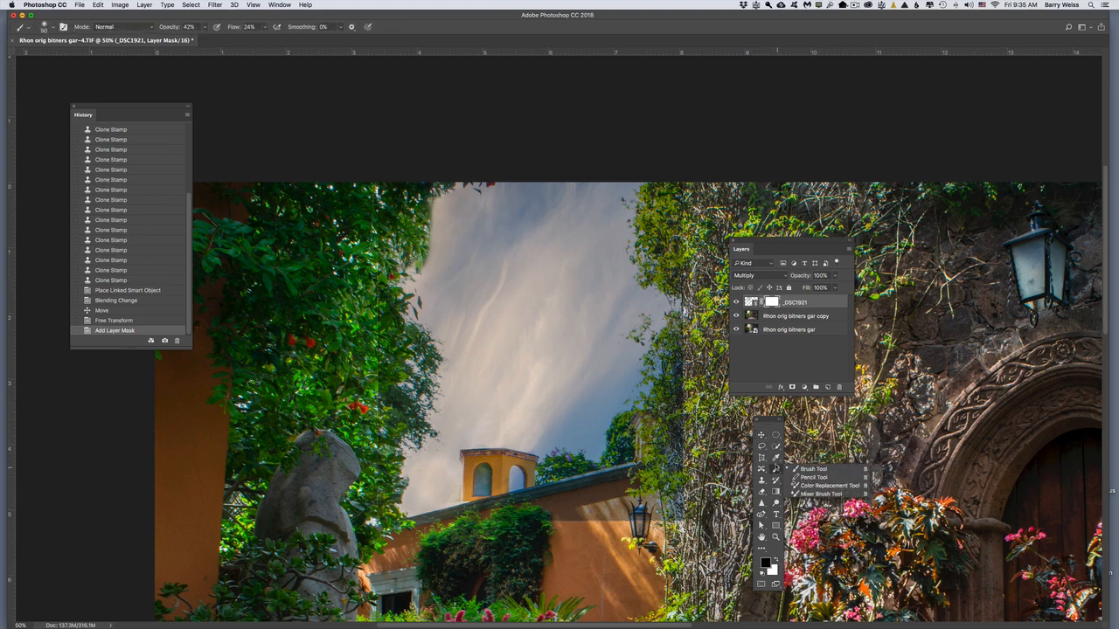
# Step: Mask the clouds off the orange wall and right-hand vines in black, raising the brush to 91% opacity and 70% flow
pyautogui.moveTo(675, 514); pyautogui.dragTo(628, 522)
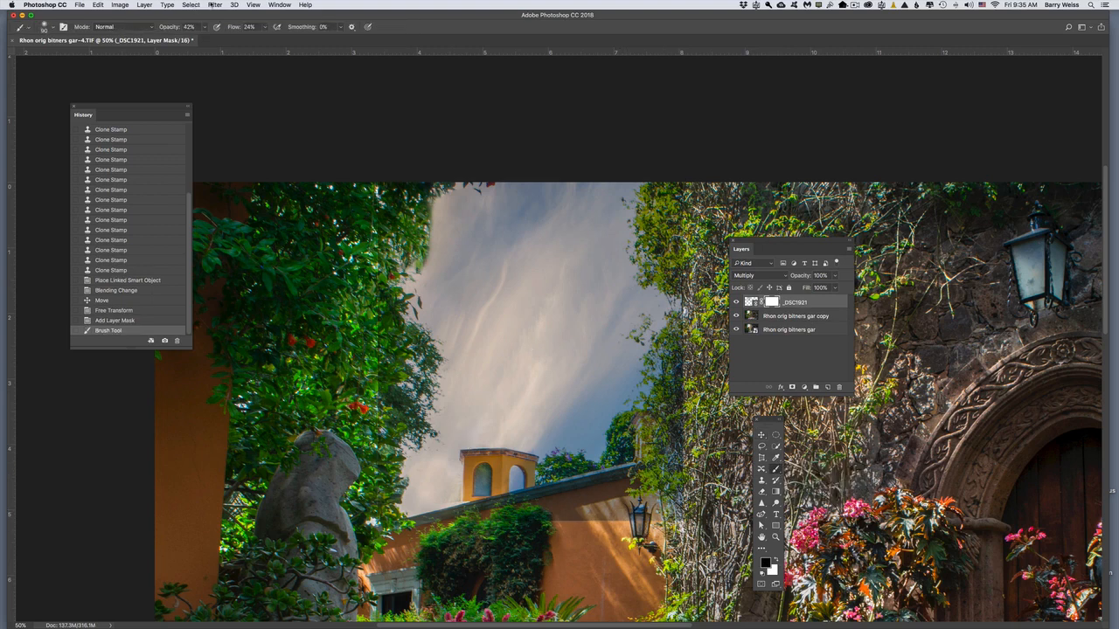
pyautogui.moveTo(203, 25); pyautogui.dragTo(222, 39)
pyautogui.click(268, 27)
pyautogui.moveTo(262, 38); pyautogui.dragTo(281, 39)
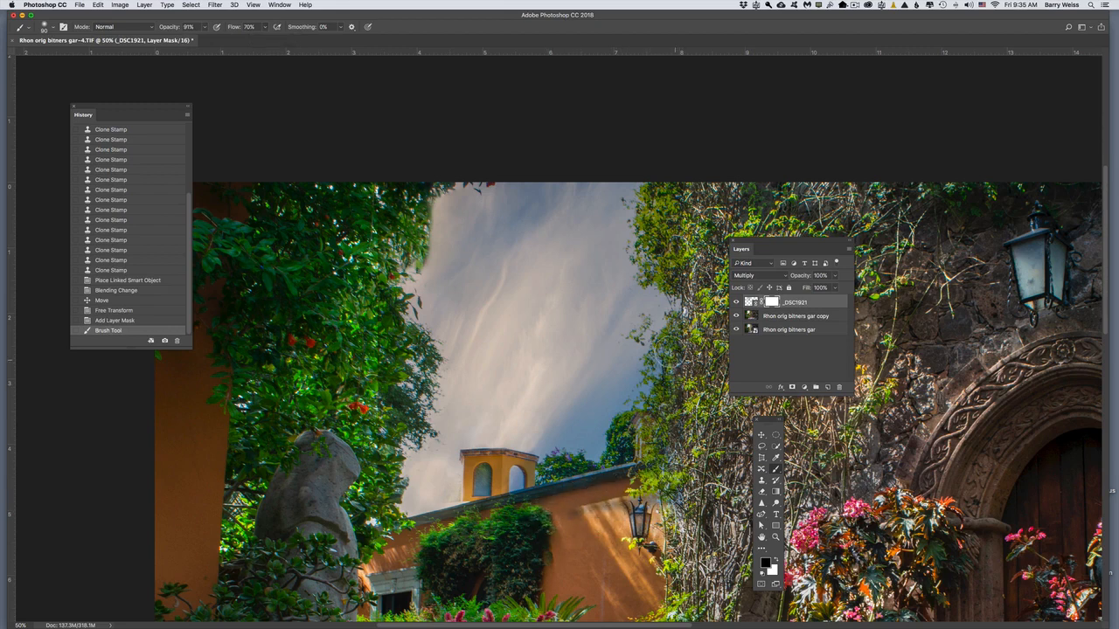
pyautogui.moveTo(628, 497)
pyautogui.mouseDown()
pyautogui.moveTo(652, 498)
pyautogui.moveTo(691, 462)
pyautogui.moveTo(662, 427)
pyautogui.mouseUp()
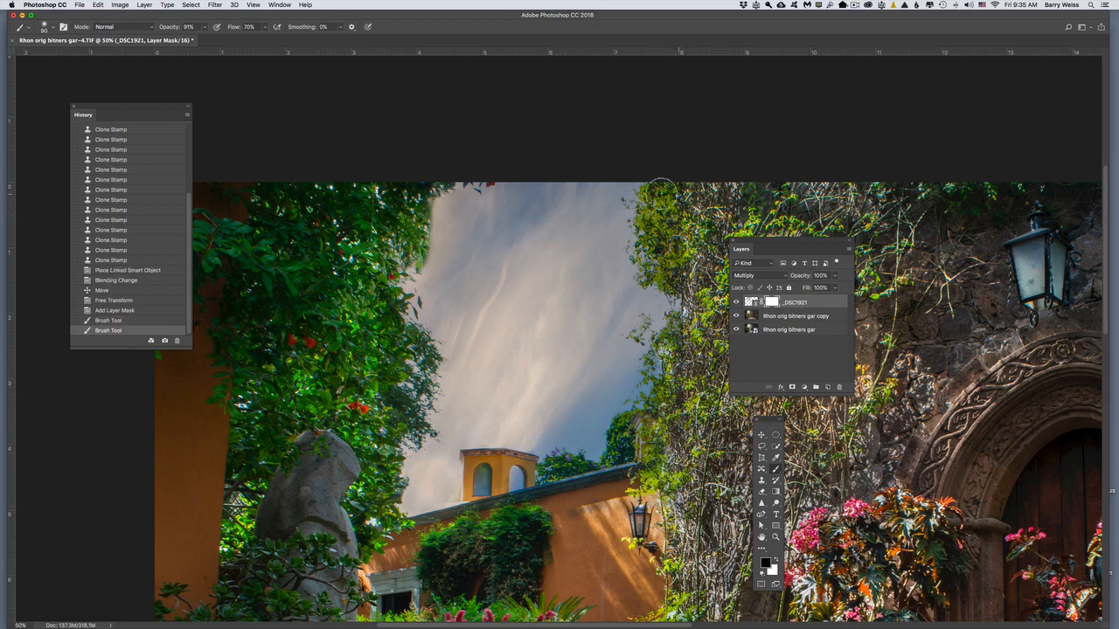
pyautogui.moveTo(662, 256)
pyautogui.mouseDown()
pyautogui.moveTo(678, 284)
pyautogui.moveTo(680, 371)
pyautogui.moveTo(664, 362)
pyautogui.moveTo(672, 350)
pyautogui.mouseUp()
pyautogui.moveTo(675, 346)
pyautogui.mouseDown()
pyautogui.moveTo(649, 369)
pyautogui.moveTo(657, 364)
pyautogui.mouseUp()
pyautogui.moveTo(660, 362); pyautogui.dragTo(672, 346)
pyautogui.moveTo(687, 276); pyautogui.dragTo(679, 280)
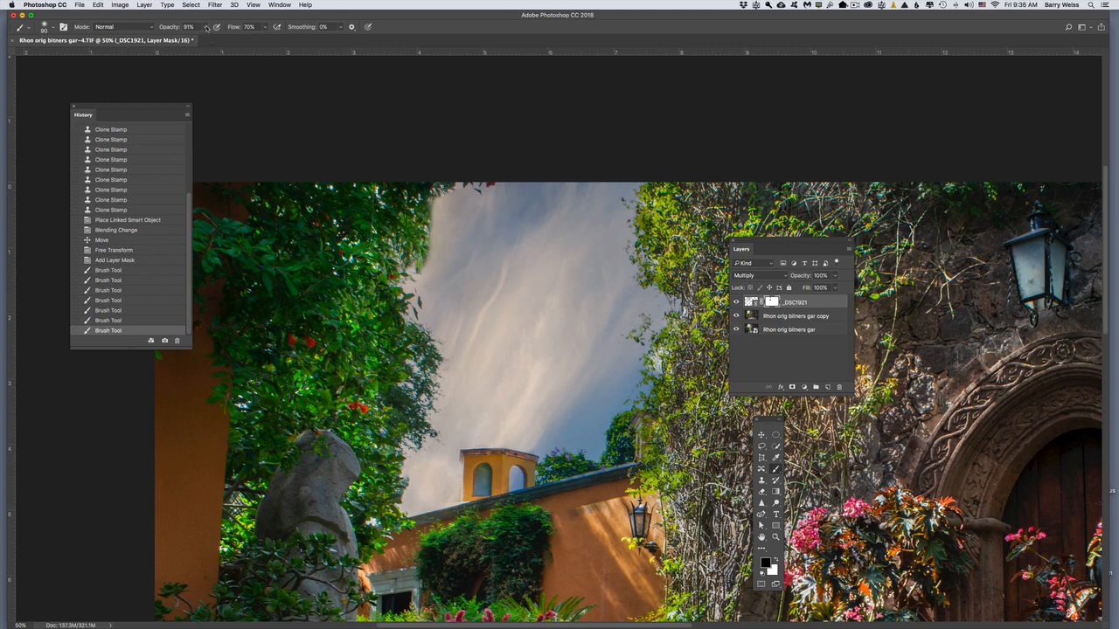
# Step: Lower the brush opacity to 66% and mask the clouds off the lower roofline and the left-hand tree
pyautogui.moveTo(206, 28)
pyautogui.mouseDown()
pyautogui.moveTo(208, 41)
pyautogui.moveTo(195, 41)
pyautogui.mouseUp()
pyautogui.moveTo(472, 516); pyautogui.dragTo(404, 535)
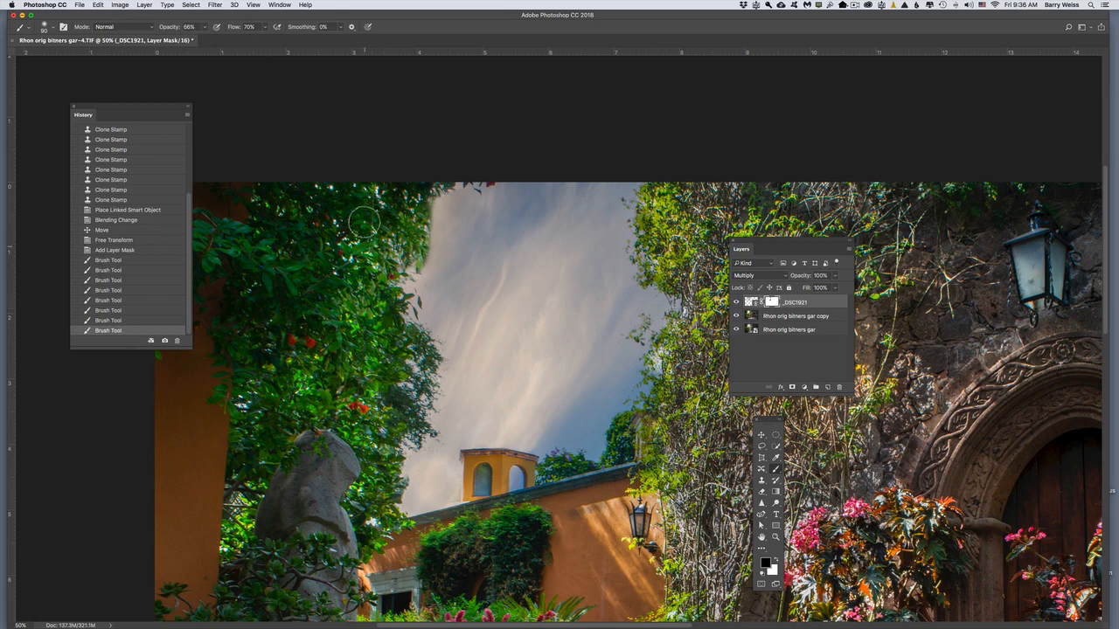
pyautogui.moveTo(383, 431); pyautogui.dragTo(369, 514)
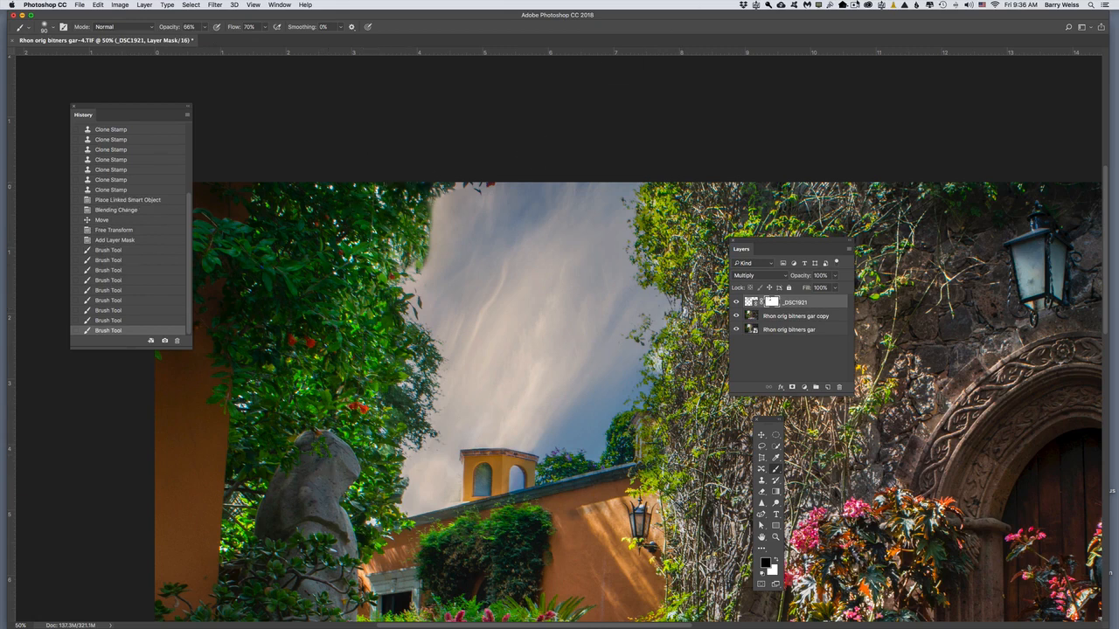
pyautogui.click(830, 5)
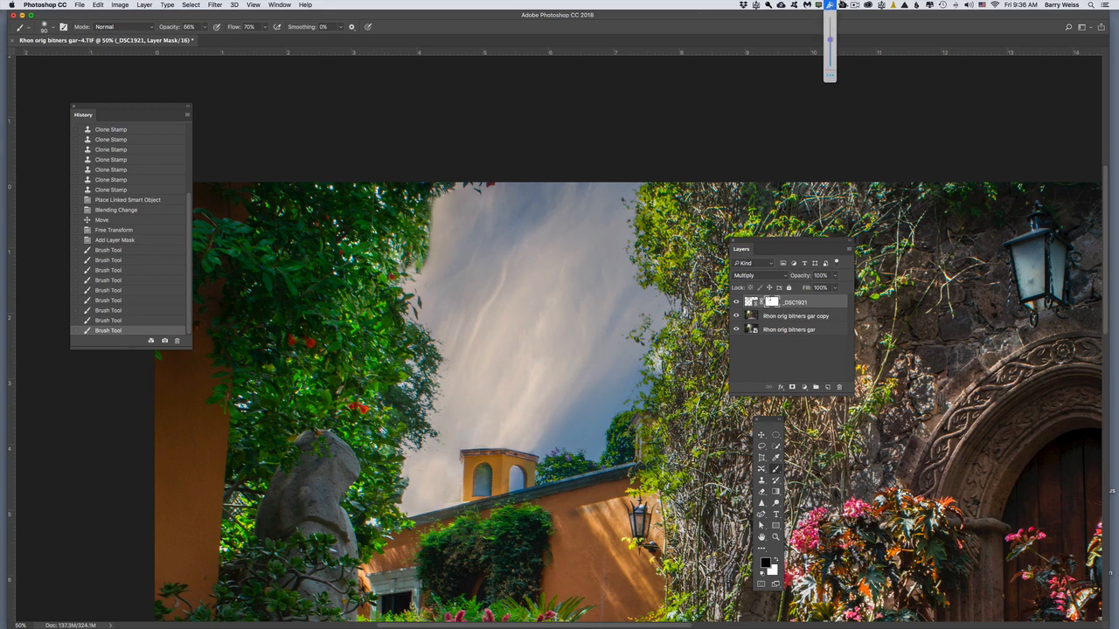
pyautogui.click(855, 5)
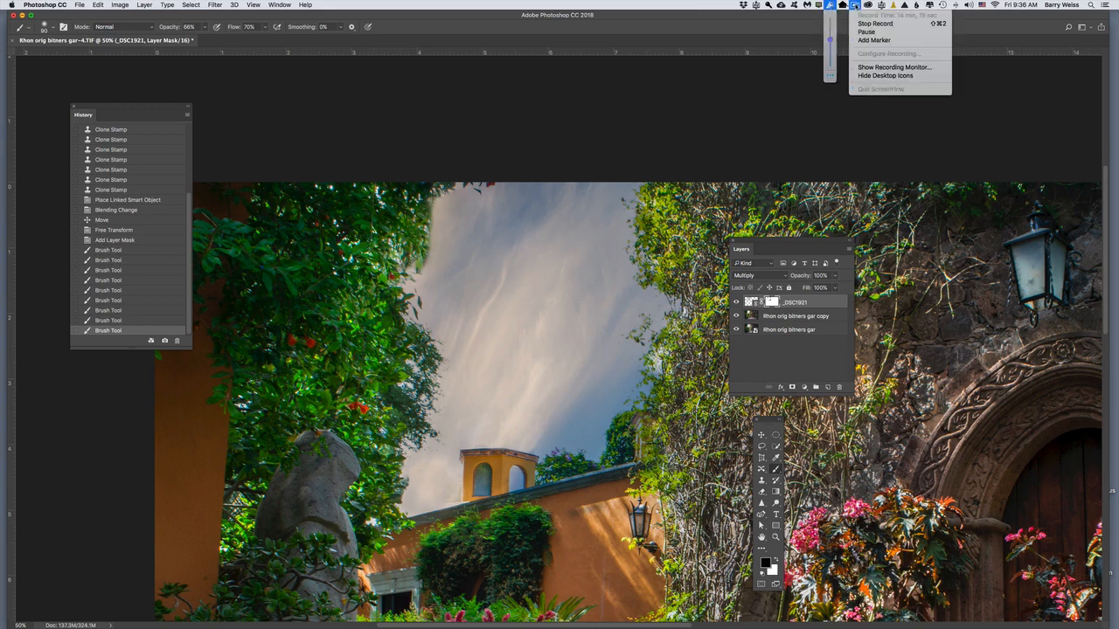
pyautogui.click(861, 32)
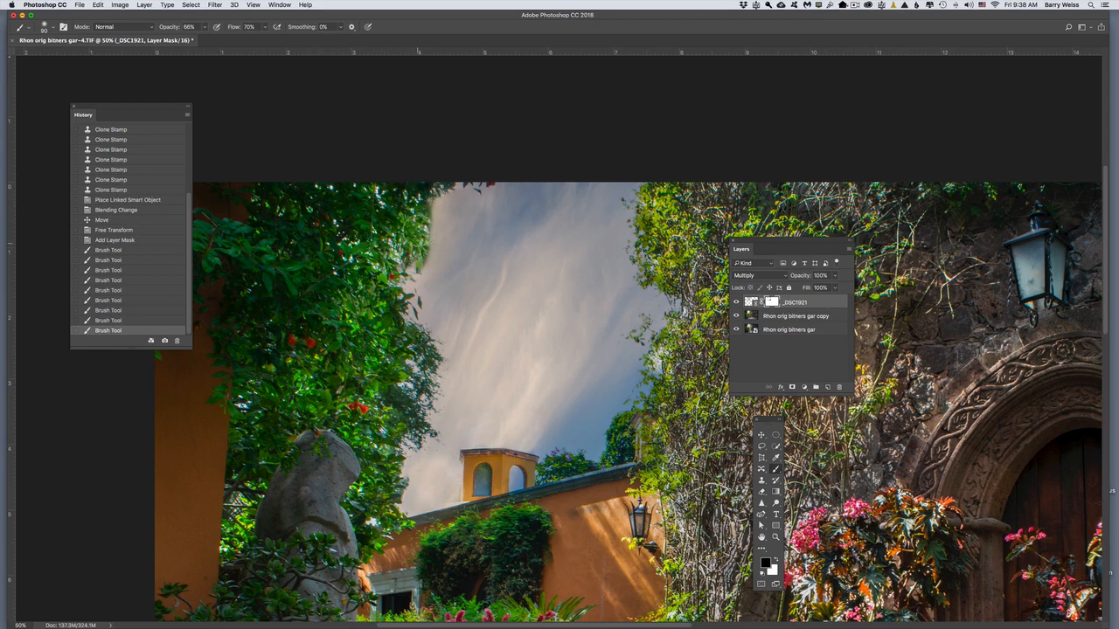
# Step: Paint one more black mask stroke down the left-hand tree's edge and bring the whole photo into view
pyautogui.moveTo(419, 385)
pyautogui.mouseDown()
pyautogui.moveTo(376, 462)
pyautogui.moveTo(373, 523)
pyautogui.mouseUp()
pyautogui.press('super+minus')
pyautogui.press('super+minus')
pyautogui.press('super+minus')
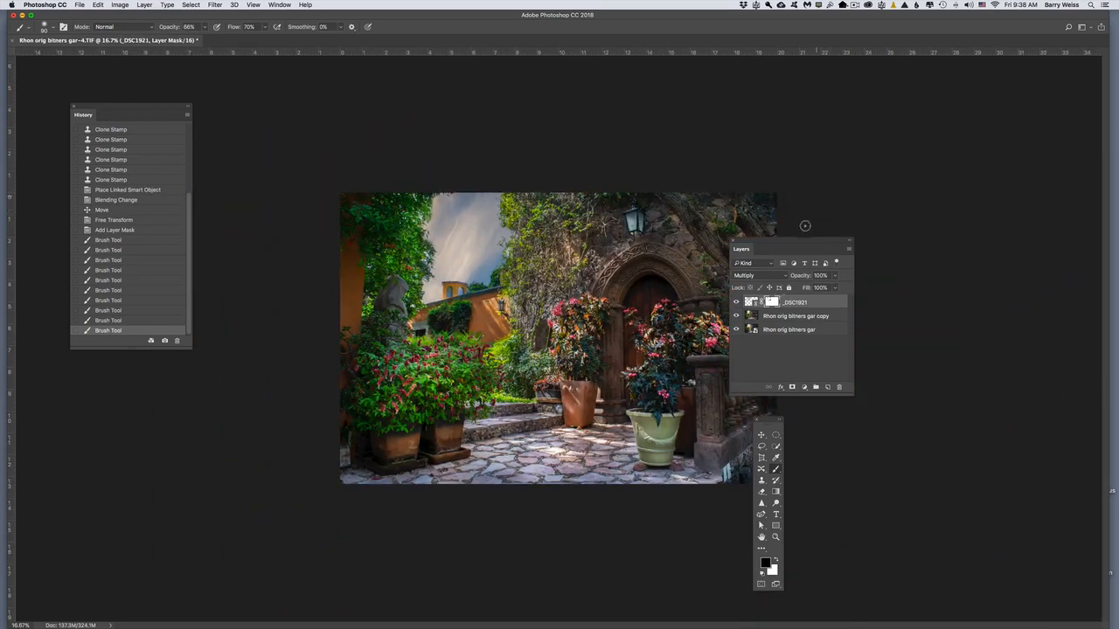
# Step: Move the Layers and Tools panels off the photo so the whole image is unobstructed
pyautogui.moveTo(743, 249); pyautogui.dragTo(808, 240)
pyautogui.moveTo(762, 428); pyautogui.dragTo(862, 414)
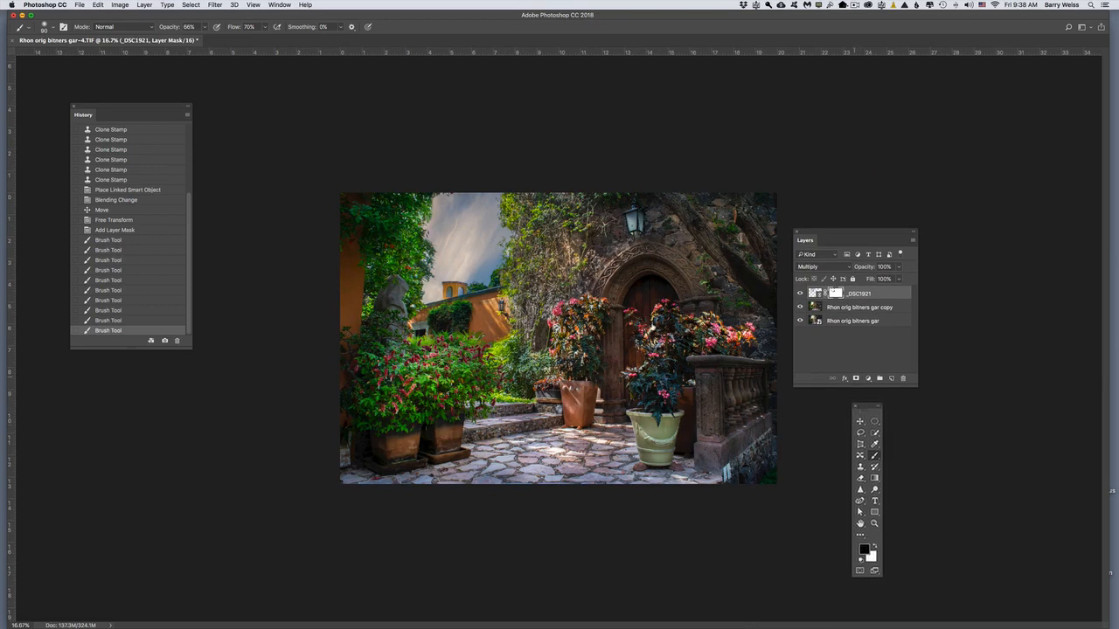
pyautogui.click(213, 6)
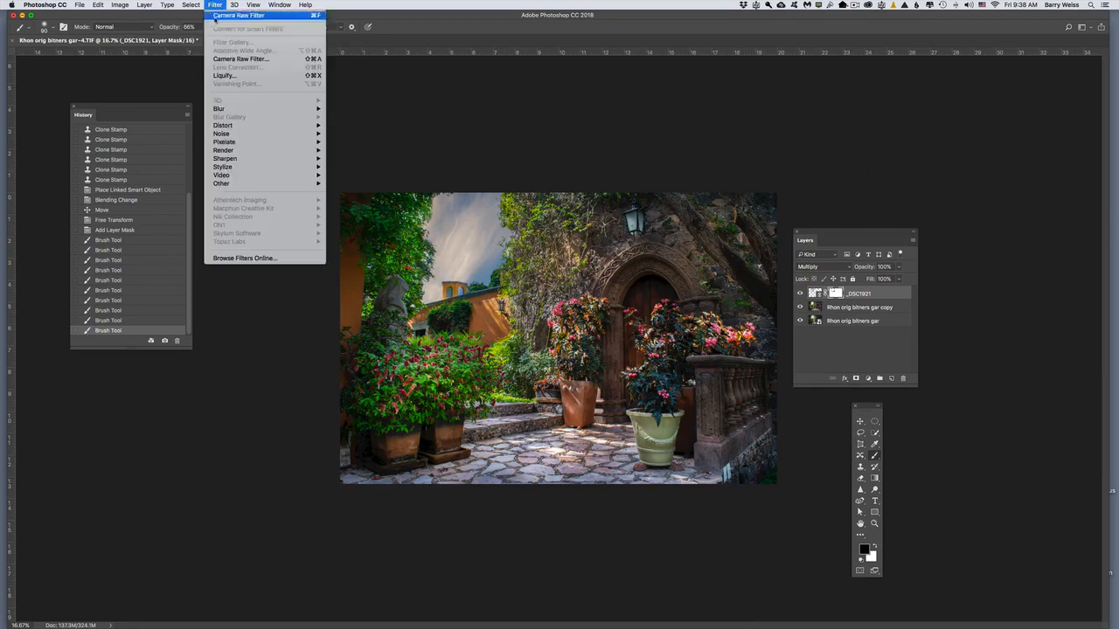
pyautogui.click(249, 56)
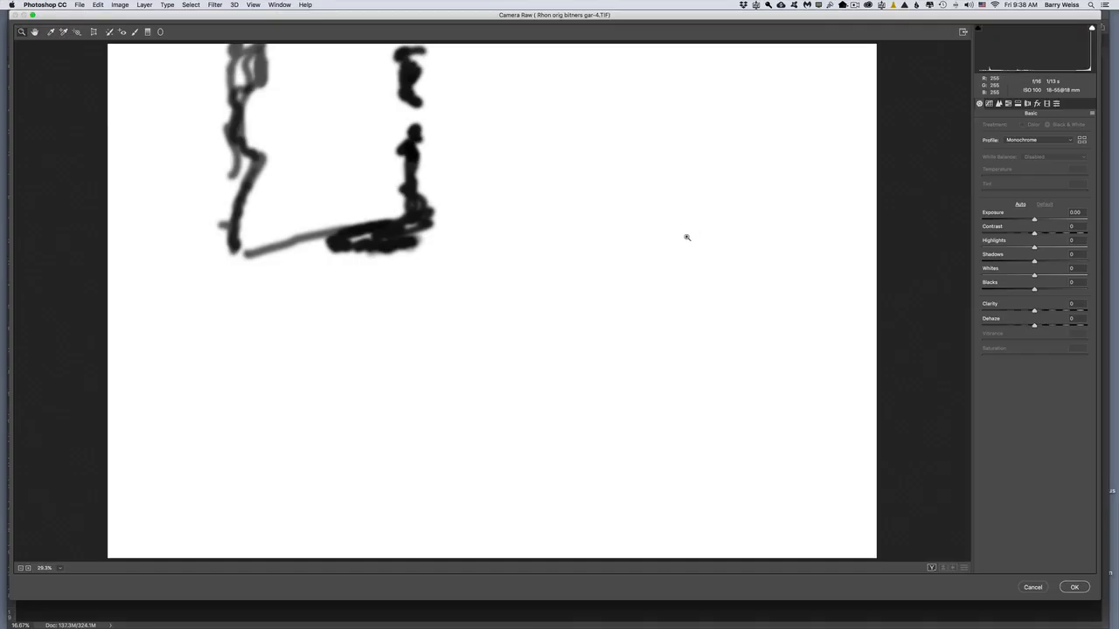
pyautogui.click(1032, 587)
# Step: On the Rhon orig bitners gar copy layer, add a Camera Raw radial filter around the lantern above the door with temperature +73 and exposure +1.45
pyautogui.click(836, 308)
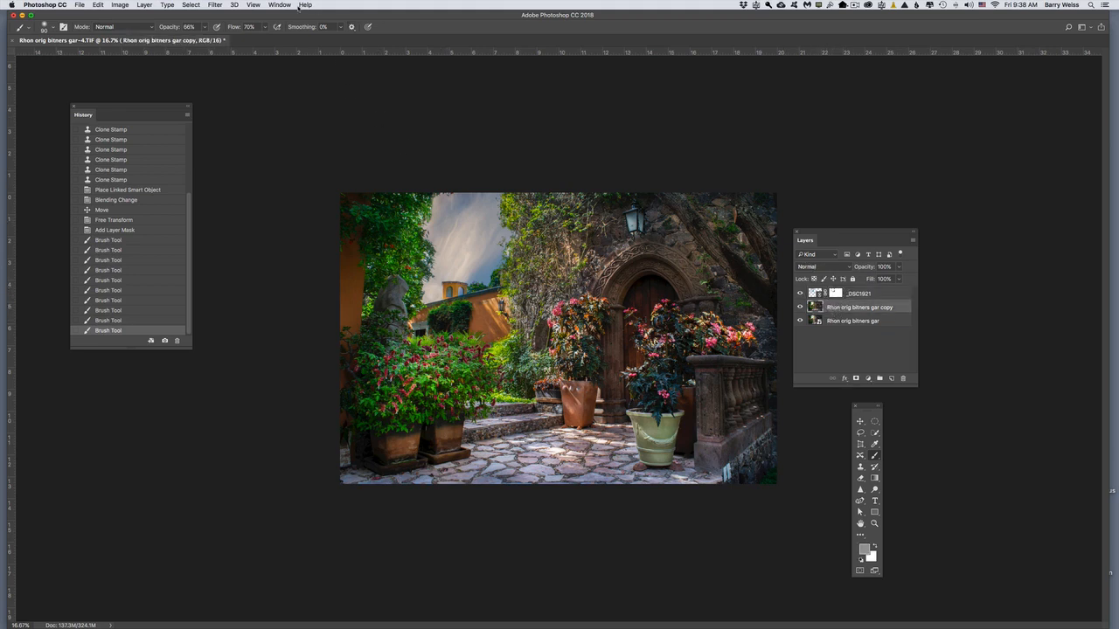
pyautogui.click(214, 5)
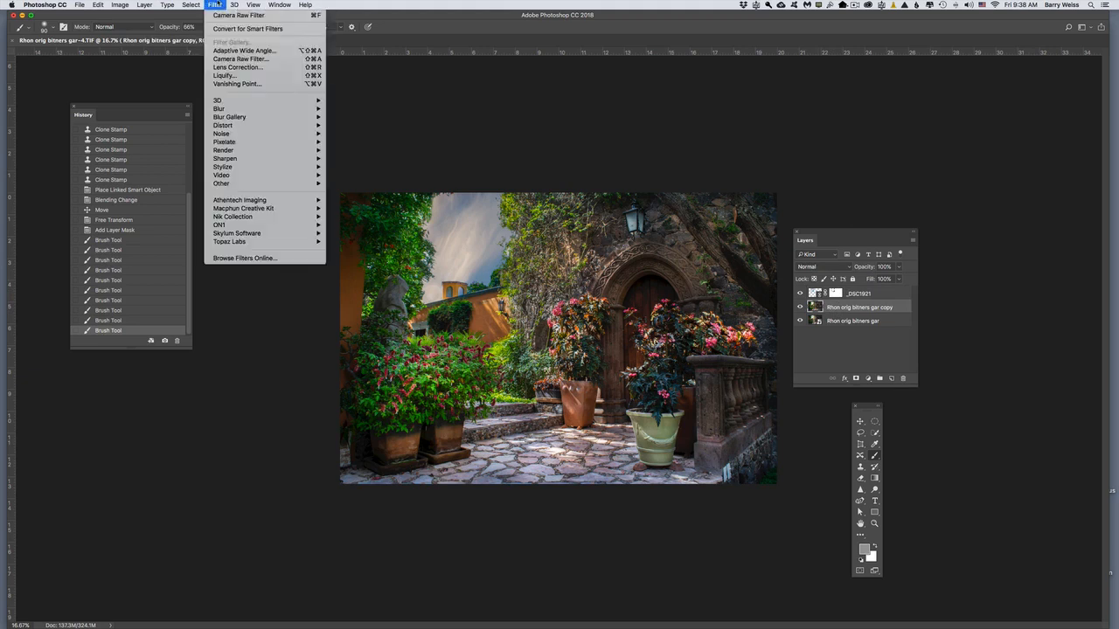
pyautogui.click(240, 60)
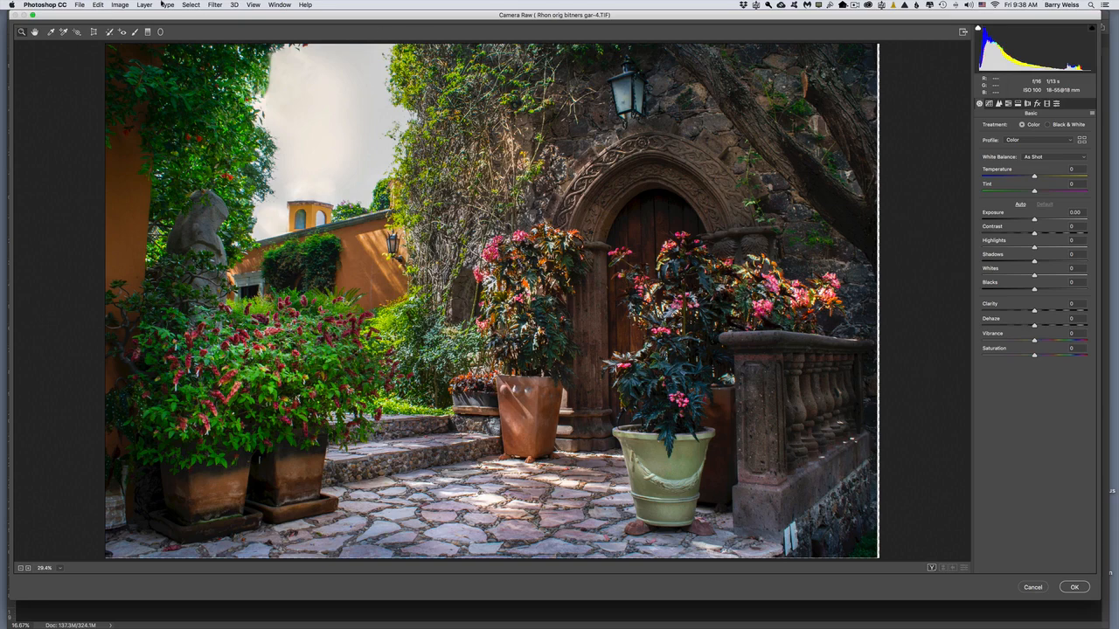
pyautogui.click(160, 32)
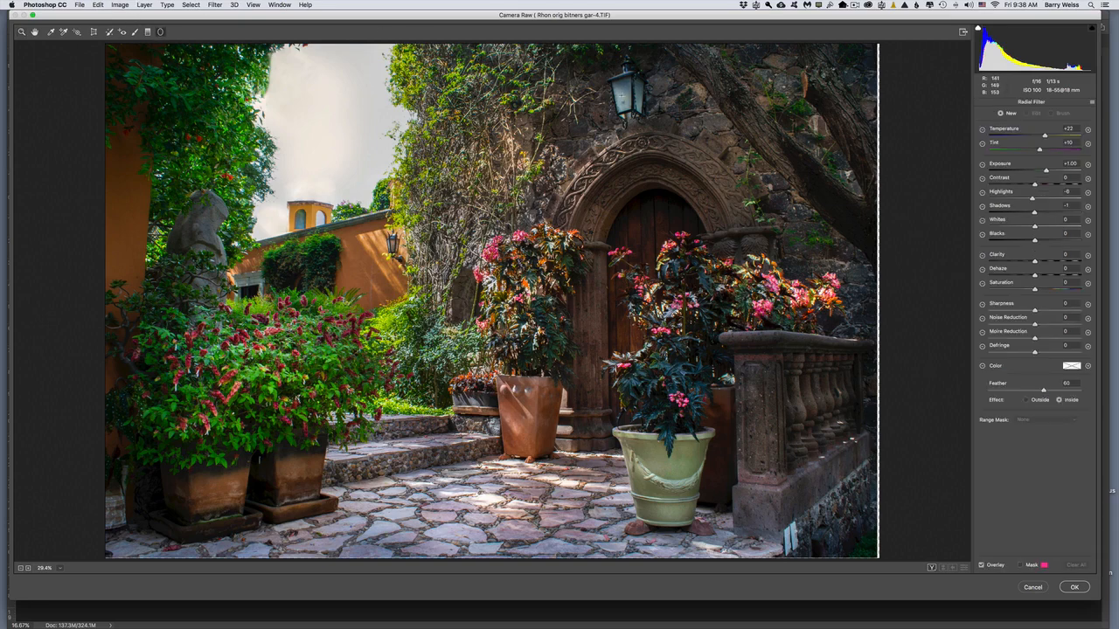
pyautogui.moveTo(621, 96)
pyautogui.mouseDown()
pyautogui.moveTo(627, 121)
pyautogui.moveTo(657, 138)
pyautogui.mouseUp()
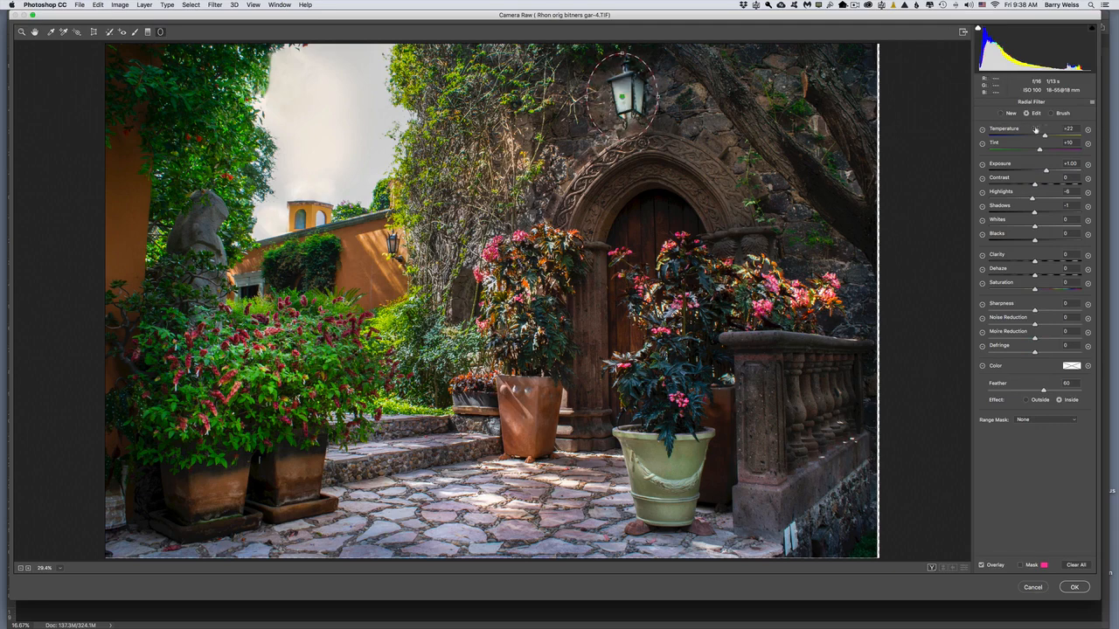
pyautogui.moveTo(1048, 171); pyautogui.dragTo(1069, 136)
pyautogui.click(1047, 136)
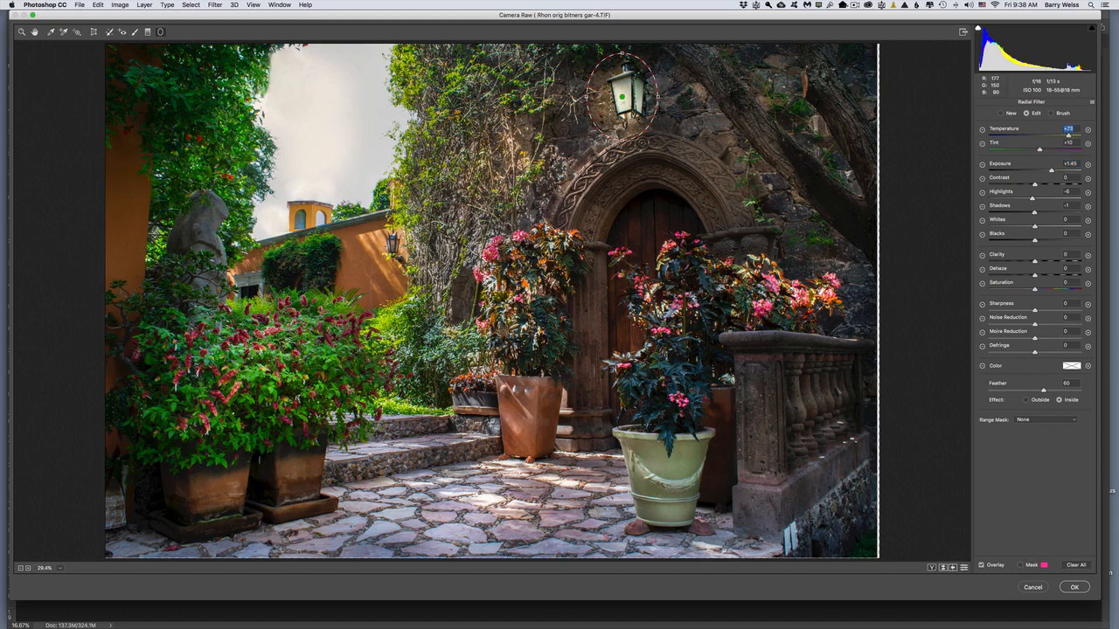
# Step: Add a second radial filter over the small lantern on the orange wall, warm the doorway lantern further with a tint adjustment, and apply the filter
pyautogui.moveTo(392, 244); pyautogui.dragTo(406, 264)
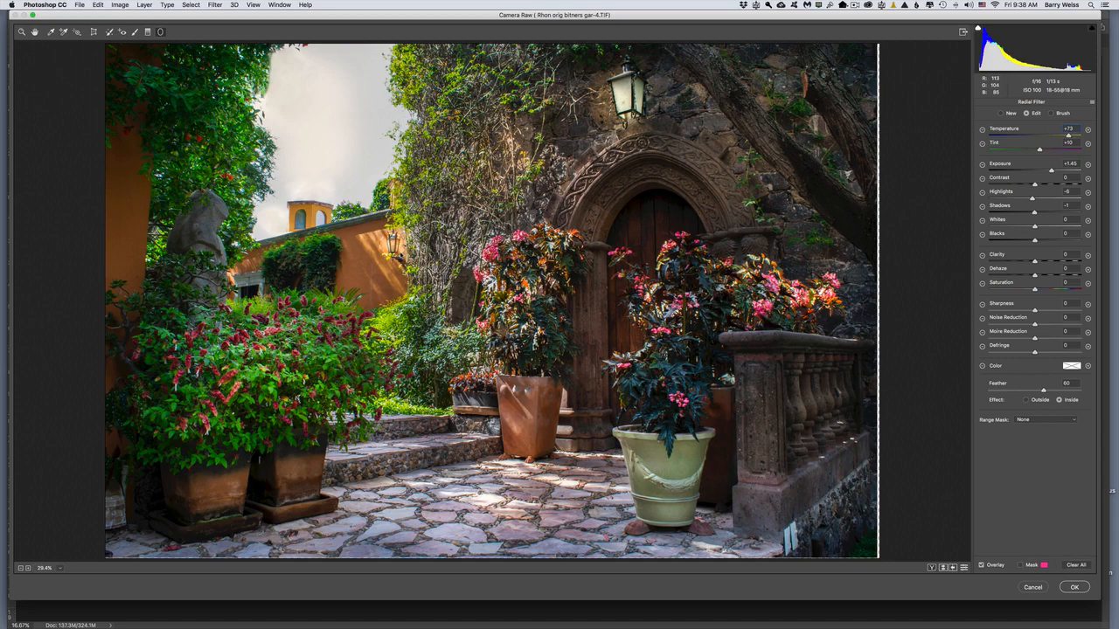
pyautogui.click(621, 96)
pyautogui.moveTo(1068, 136)
pyautogui.mouseDown()
pyautogui.moveTo(1045, 150)
pyautogui.moveTo(1078, 136)
pyautogui.mouseUp()
pyautogui.moveTo(1048, 150); pyautogui.dragTo(1045, 149)
pyautogui.click(1072, 585)
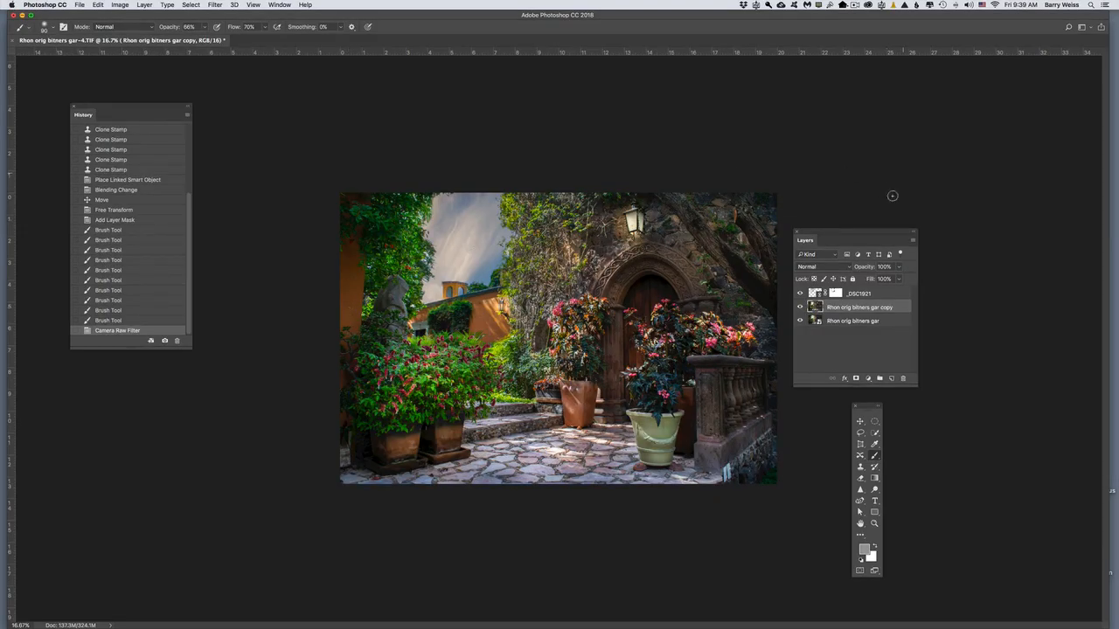
# Step: Crop narrow strips off the photo's left, right and bottom edges
pyautogui.moveTo(857, 229); pyautogui.dragTo(886, 150)
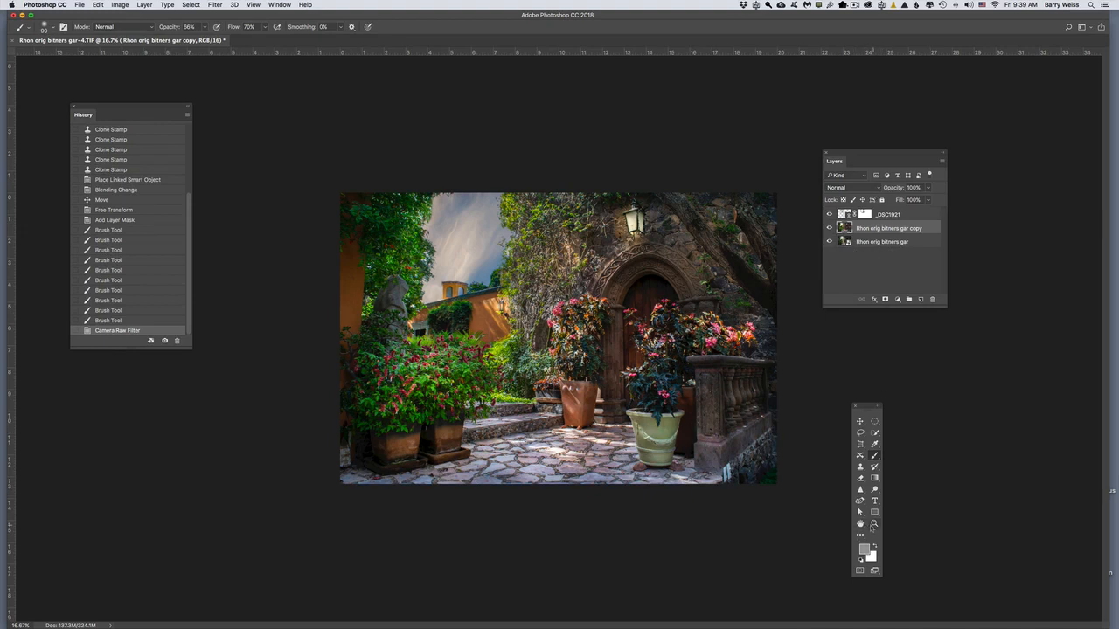
pyautogui.click(861, 535)
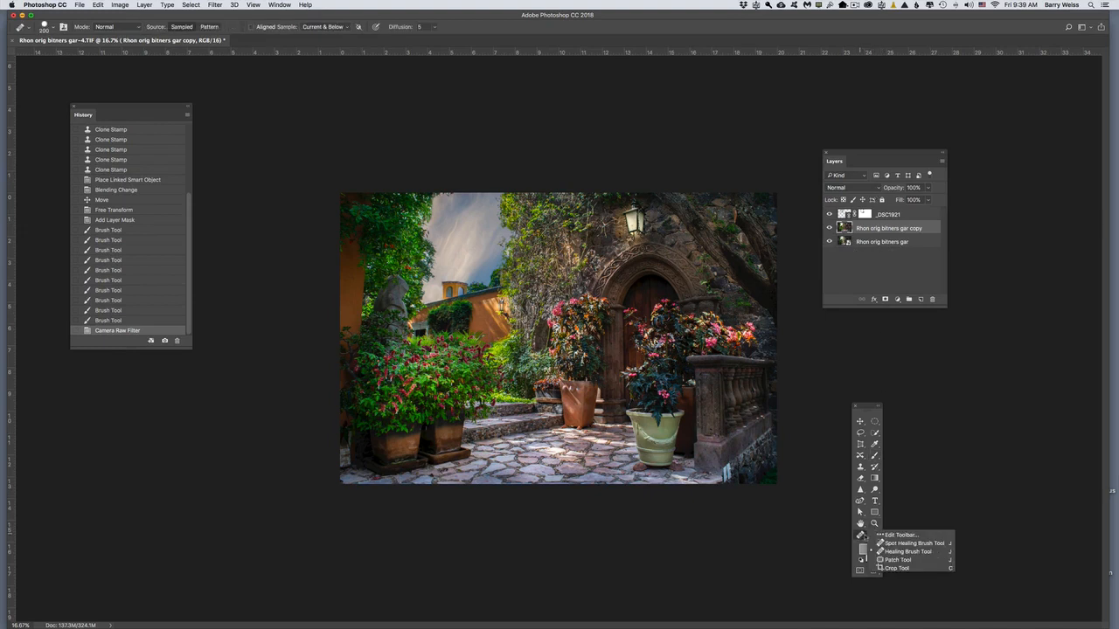
pyautogui.click(877, 569)
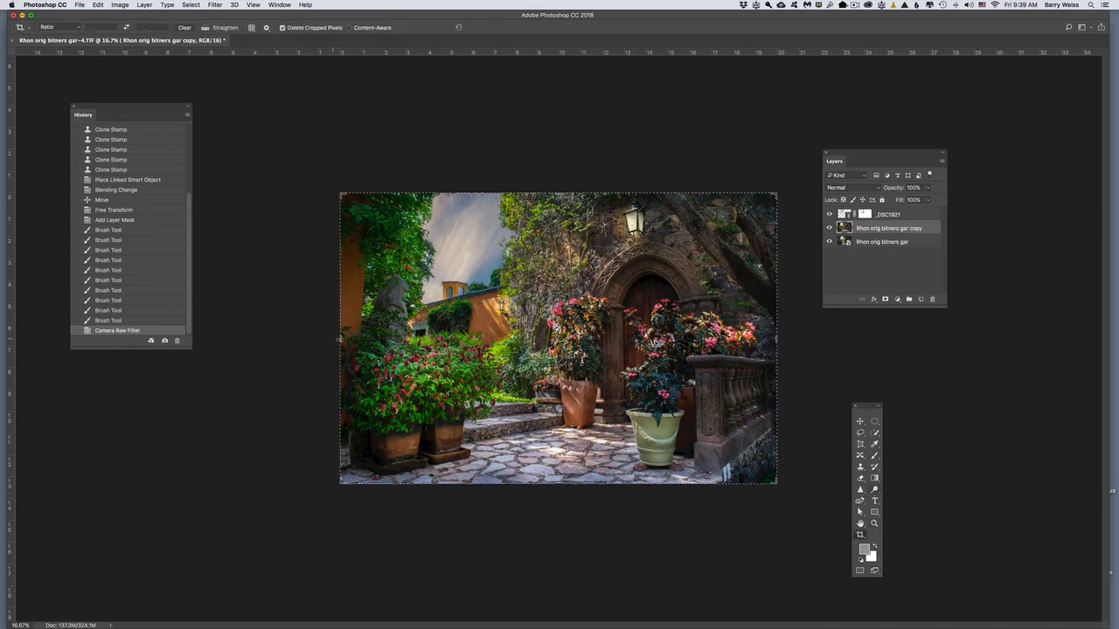
pyautogui.moveTo(339, 339); pyautogui.dragTo(351, 338)
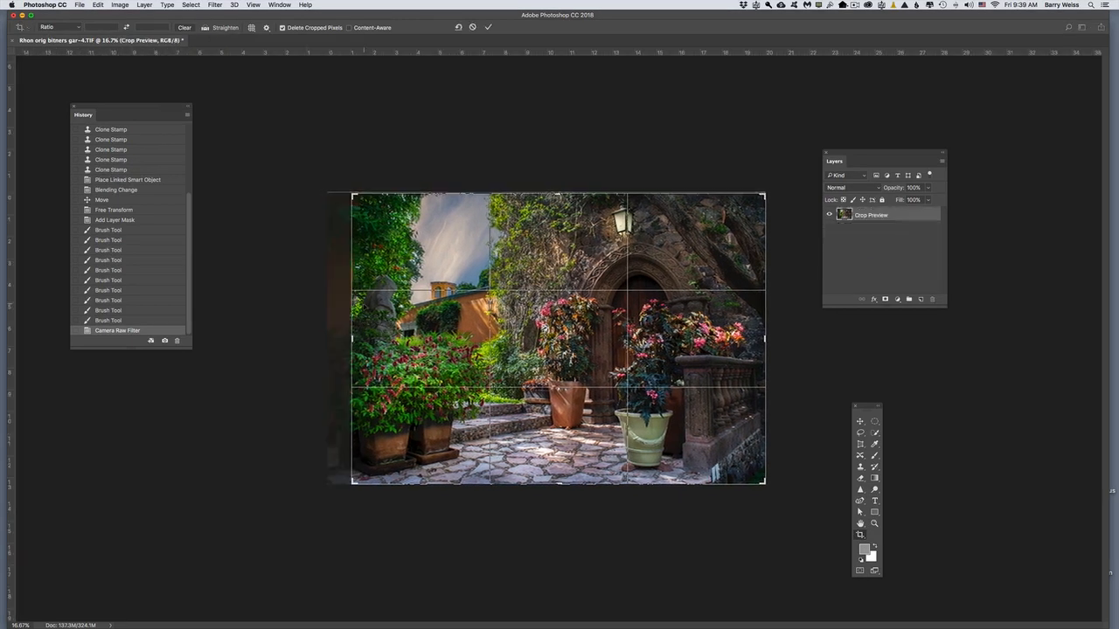
pyautogui.moveTo(764, 338); pyautogui.dragTo(753, 342)
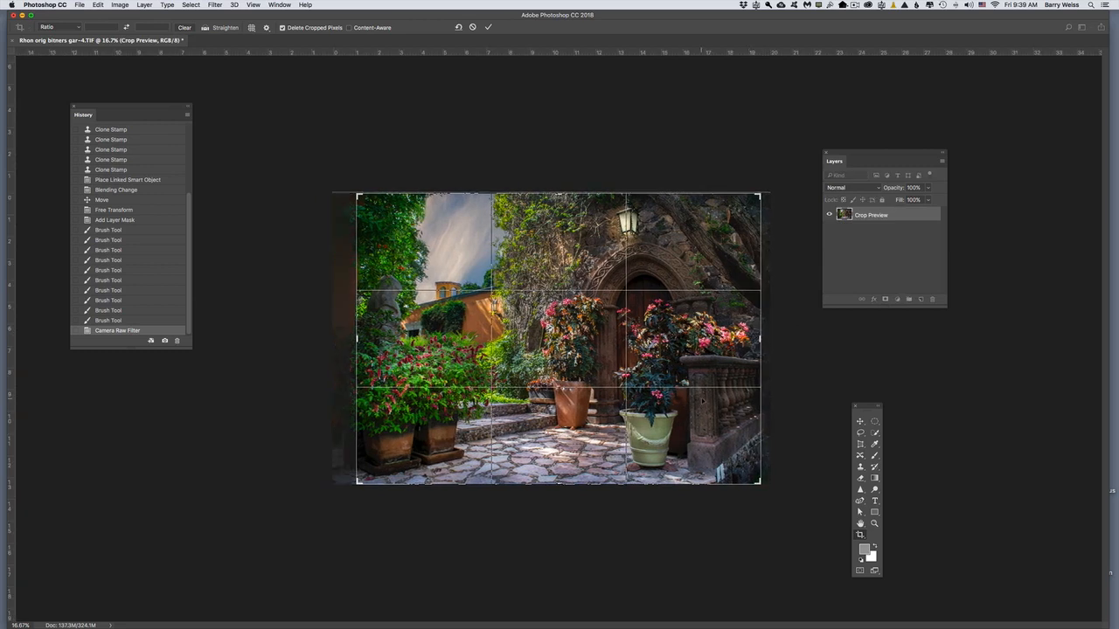
pyautogui.moveTo(761, 483); pyautogui.dragTo(761, 473)
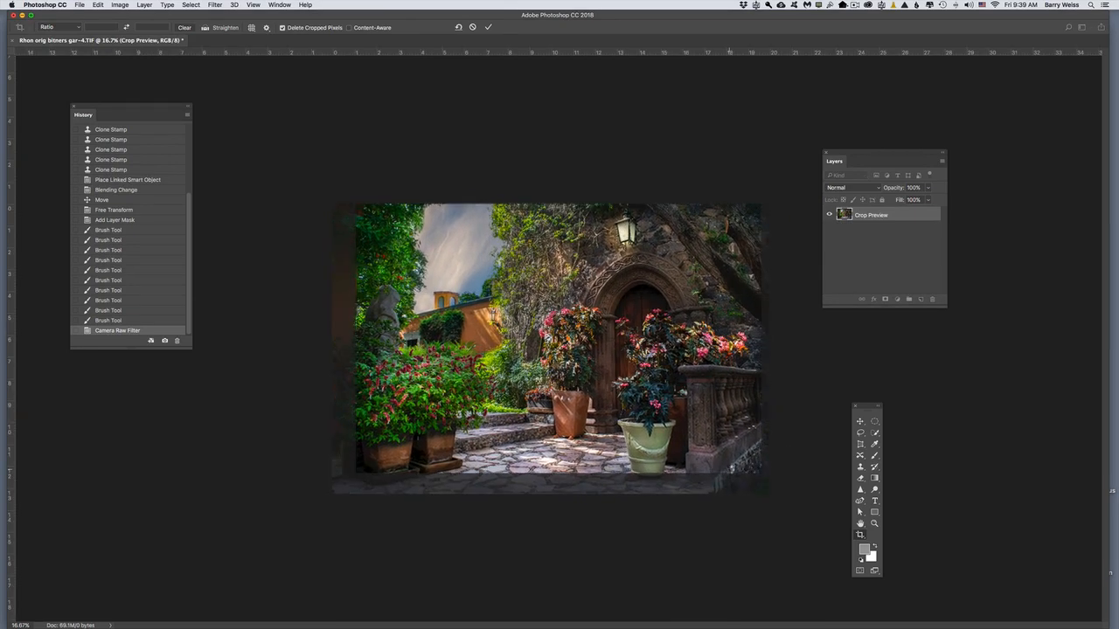
pyautogui.press('Return')
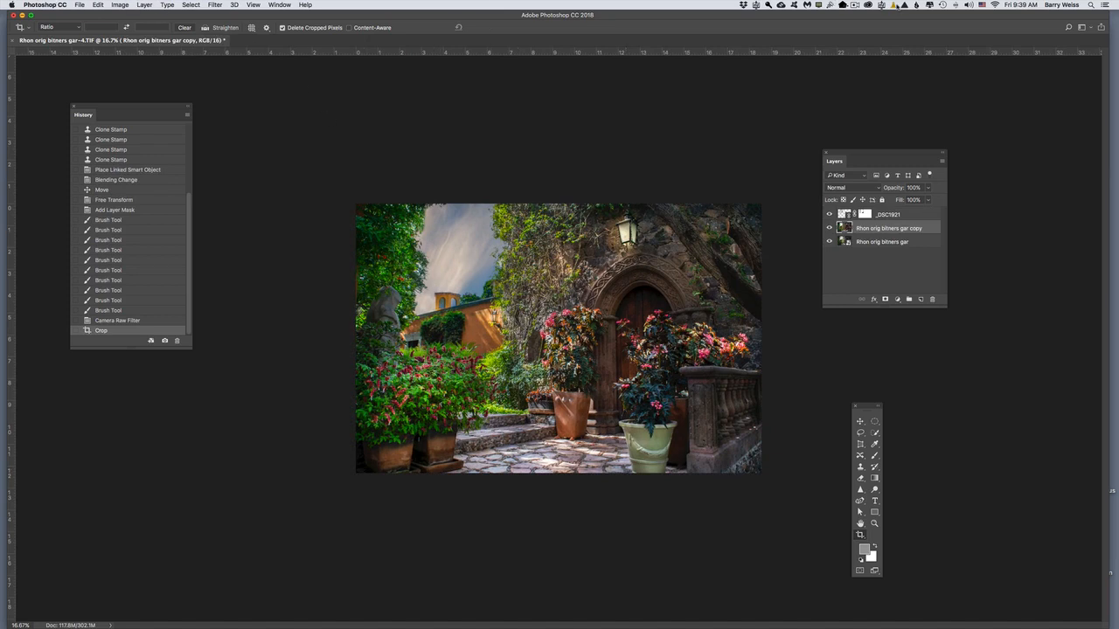
pyautogui.click(855, 4)
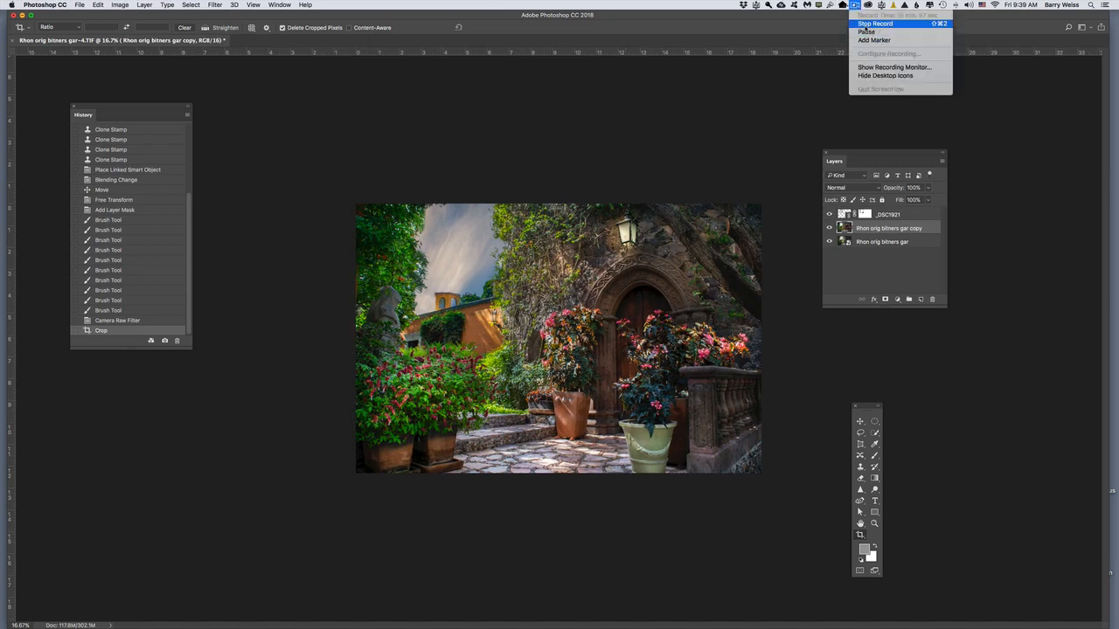